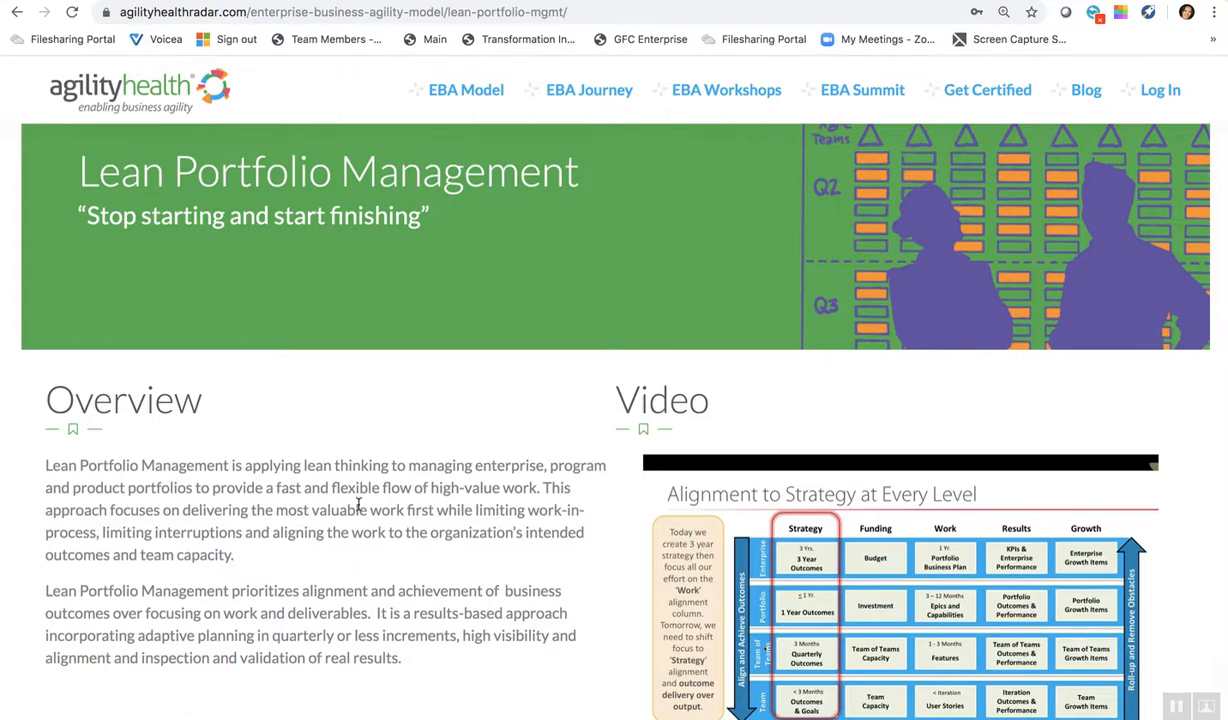
- Read through the Lean Portfolio Management page down to the Alignment to Strategy diagram and the Enterprise Visibility Room section
scroll(358, 505, down, 5)
scroll(358, 510, down, 15)
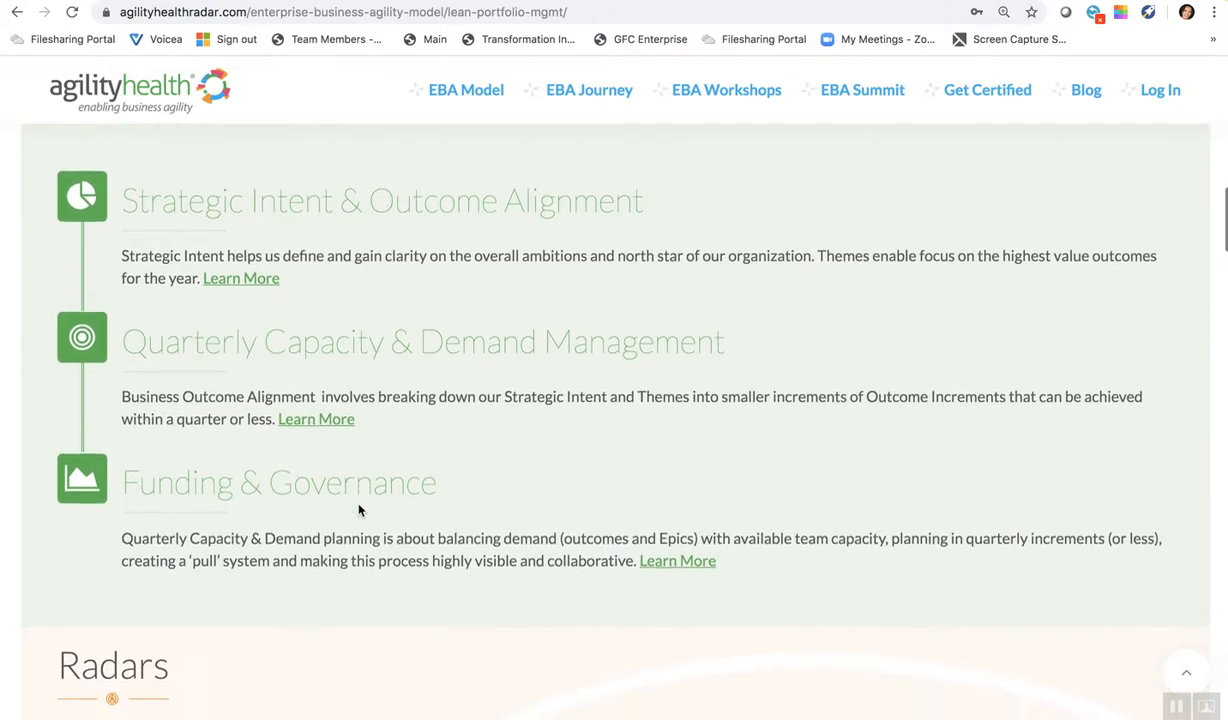
scroll(358, 510, down, 15)
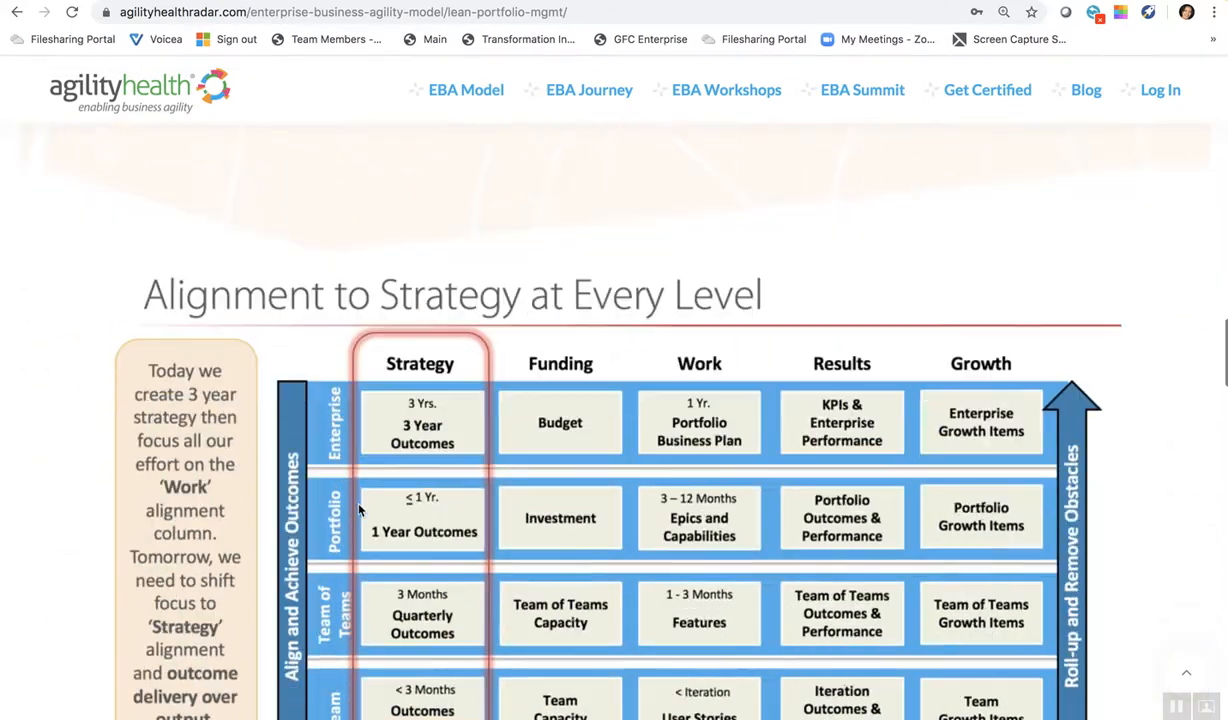
scroll(360, 510, down, 2)
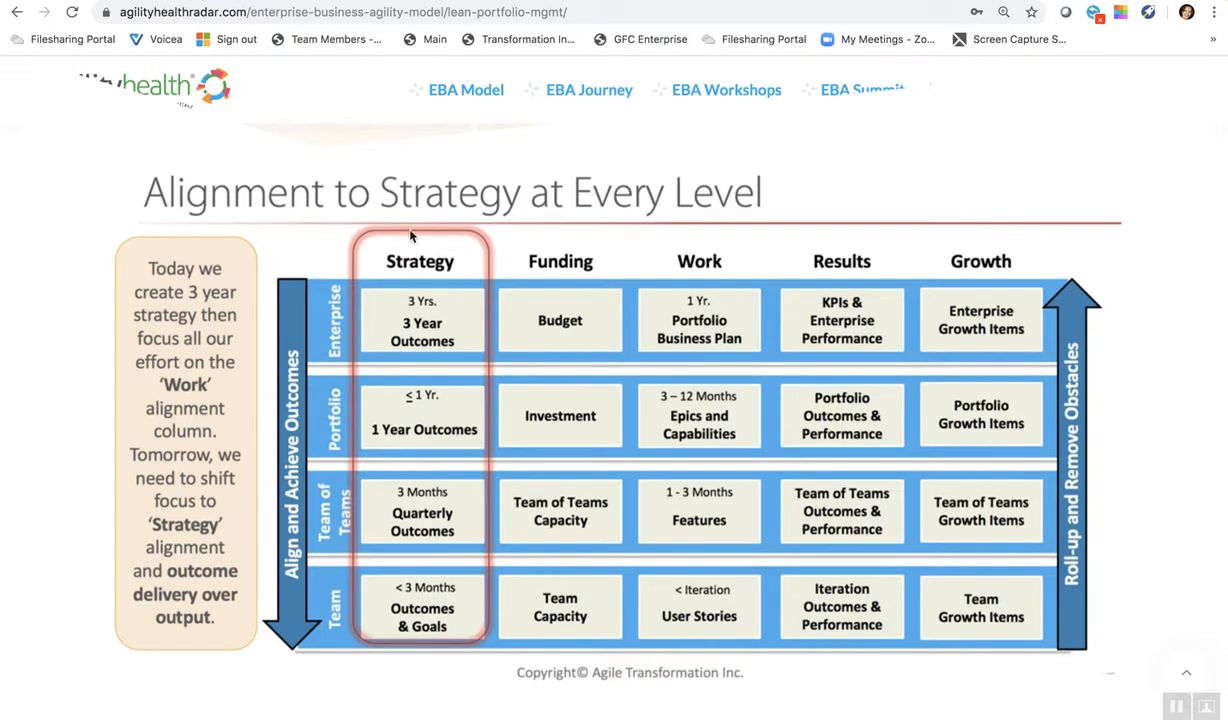
scroll(418, 543, down, 4)
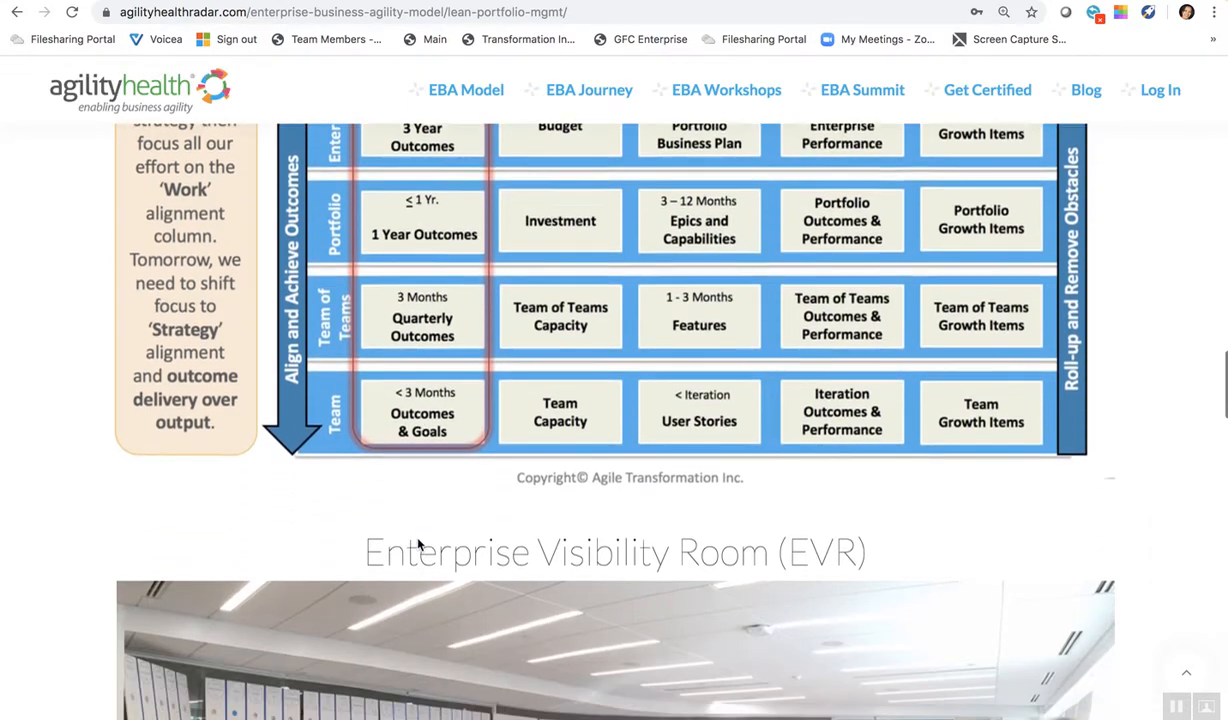
scroll(418, 543, down, 1)
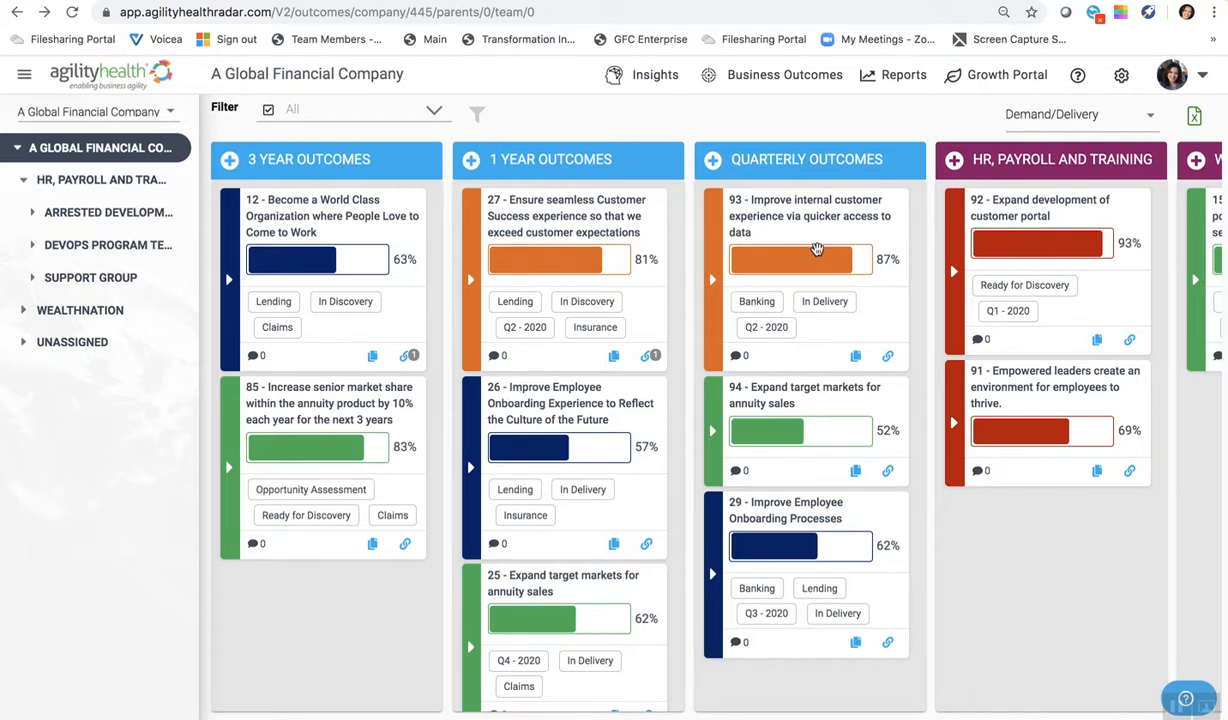
- Look across the company outcome board's columns and expand the HR, Payroll and Training and WealthNation portfolios in the hierarchy
scroll(818, 256, right, 3)
scroll(818, 256, right, 3)
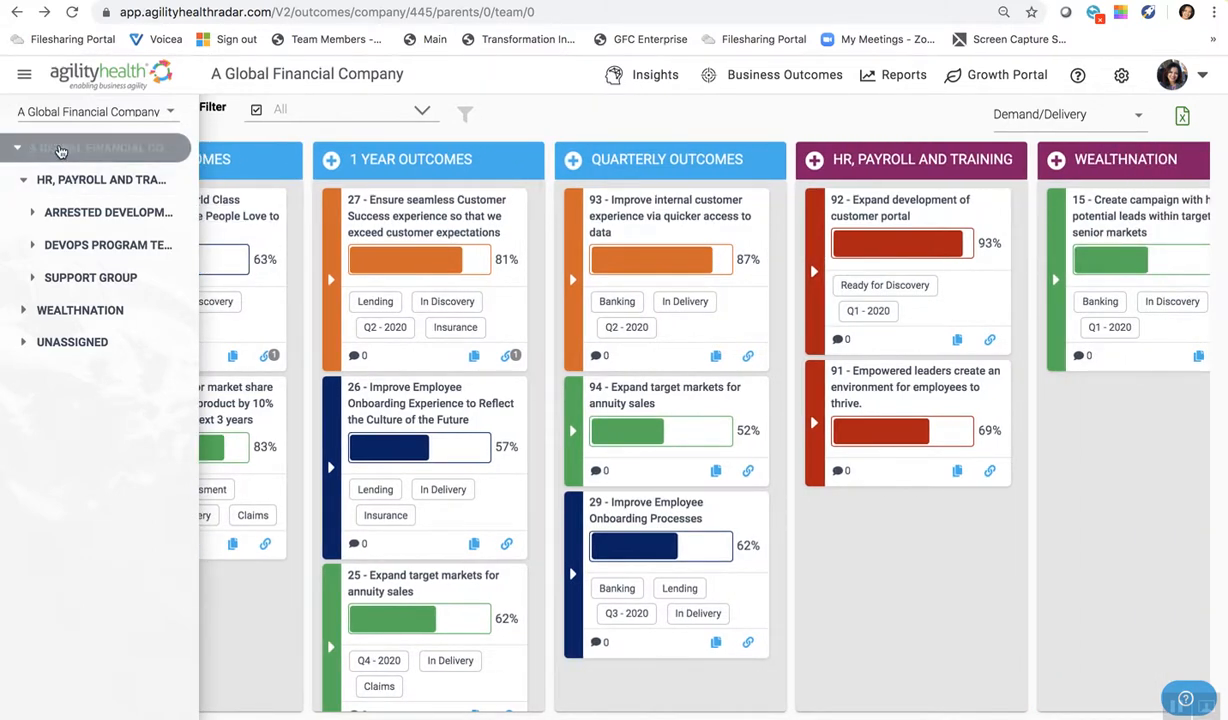
click(23, 181)
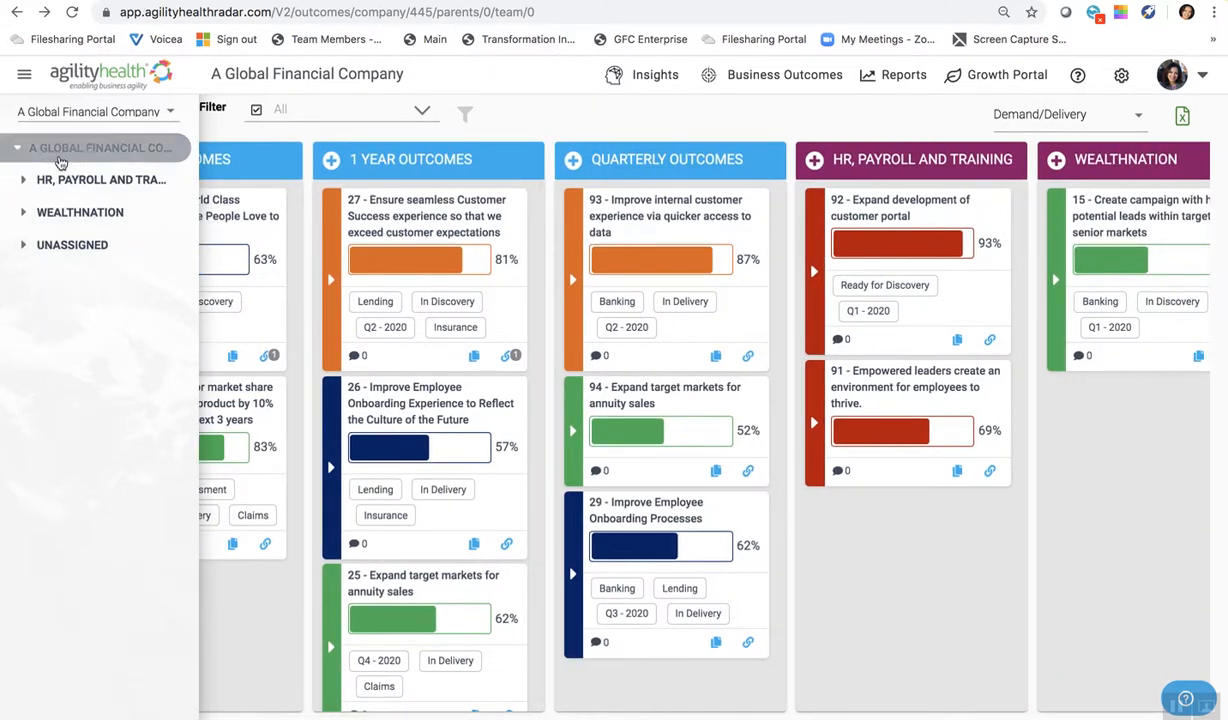
click(23, 182)
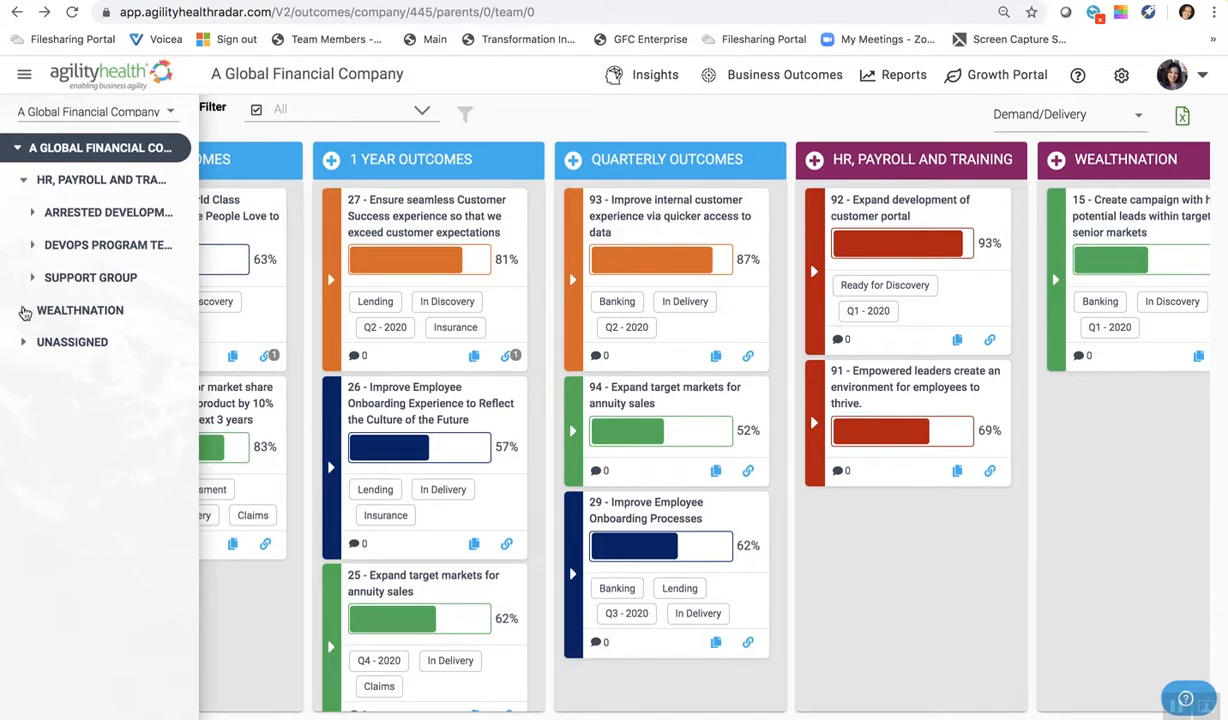
click(24, 312)
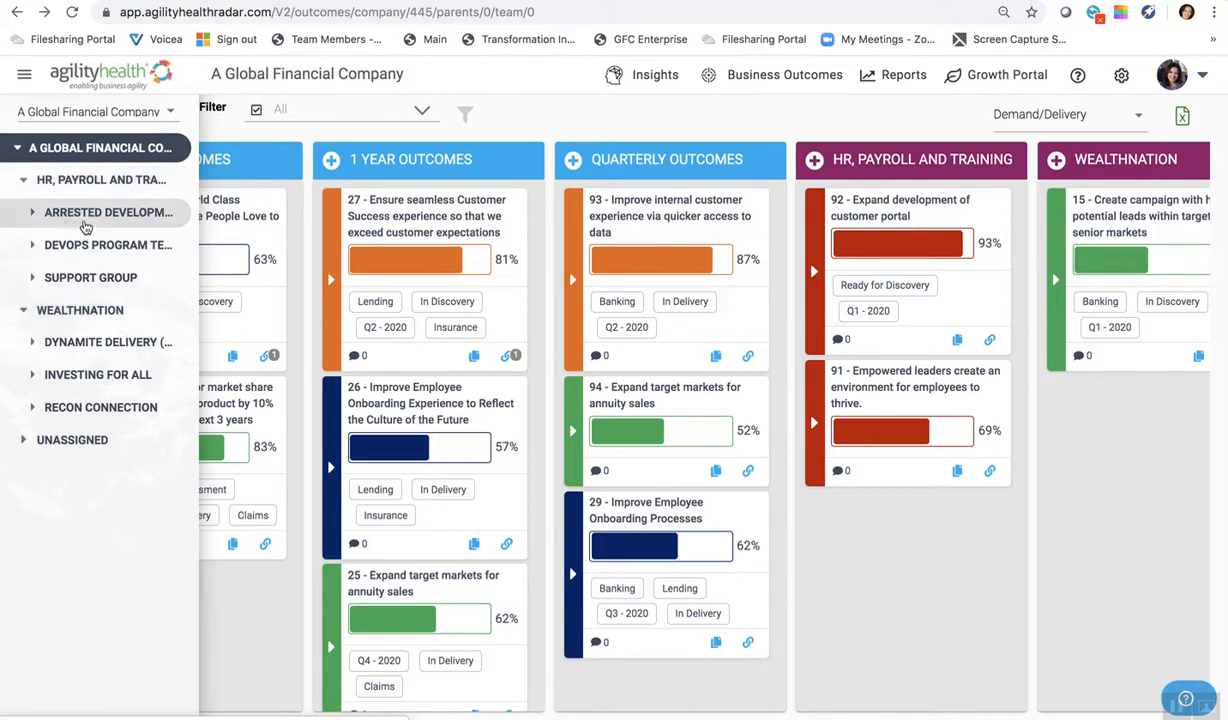
- View the teams nested under Arrested Development, leaving only the program level of HR, Payroll and Training expanded
click(32, 212)
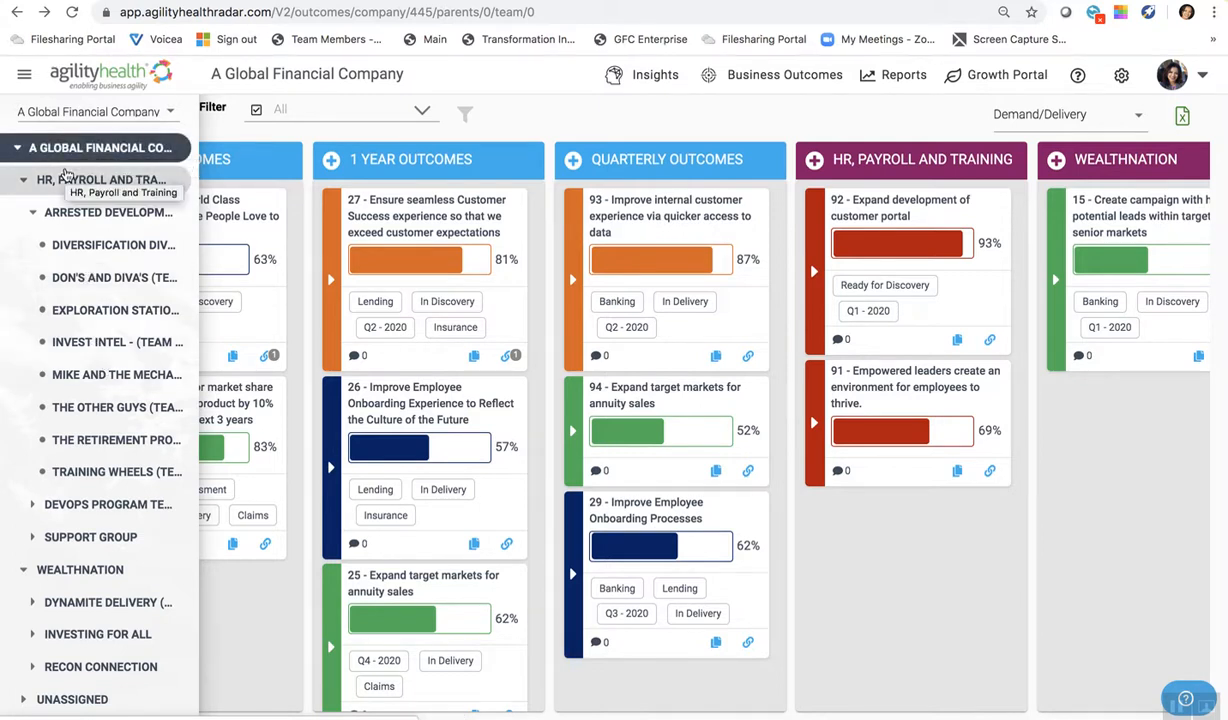
click(33, 213)
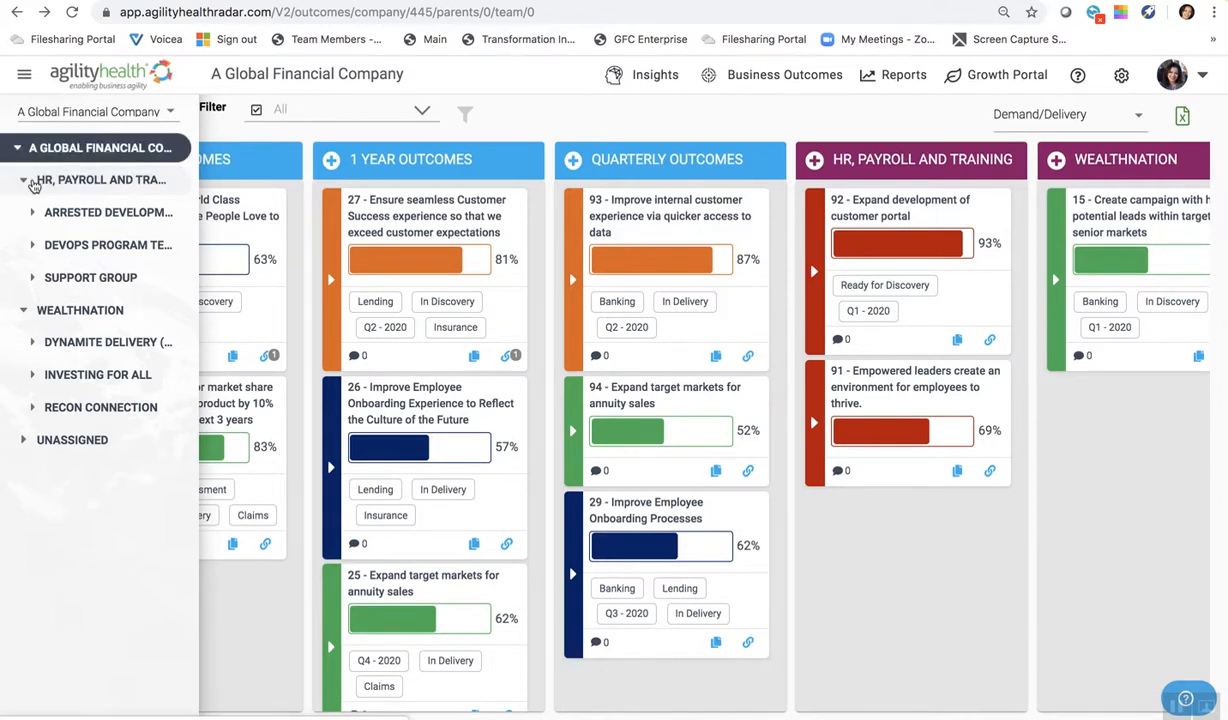
click(34, 181)
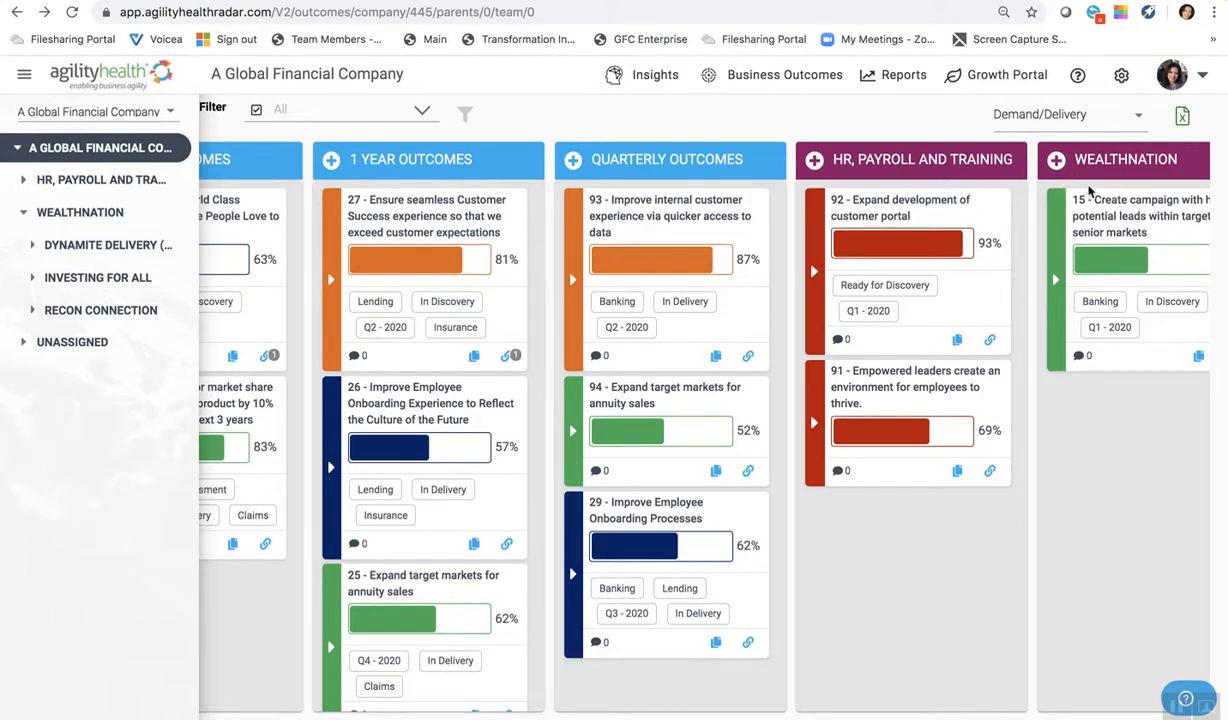
click(26, 183)
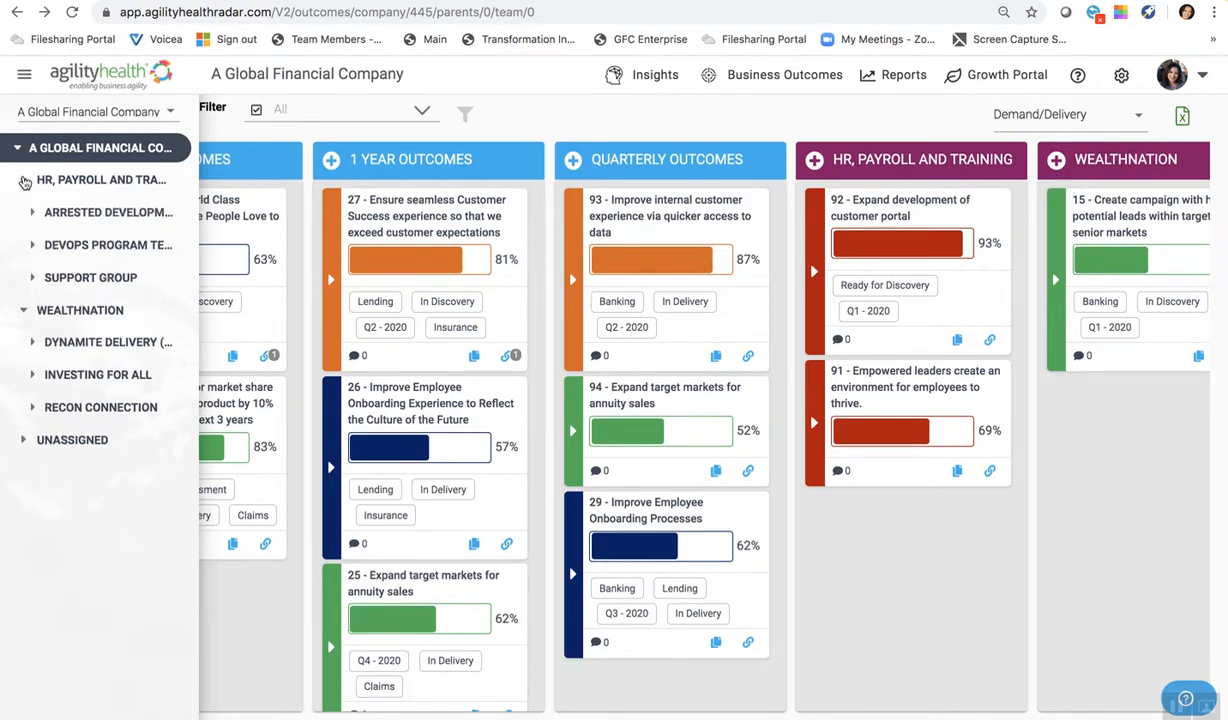
- Open the HR, Payroll and Training outcome board and review its outcome and program columns
click(72, 181)
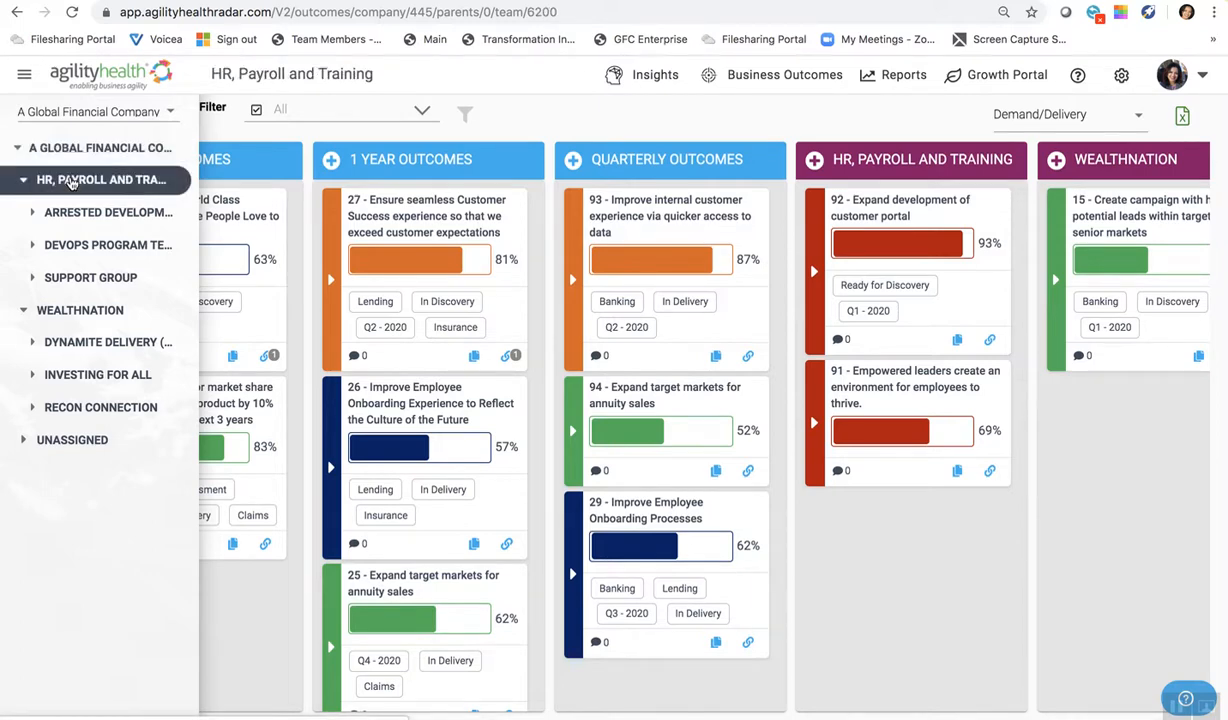
scroll(389, 258, left, 1)
scroll(389, 258, left, 1)
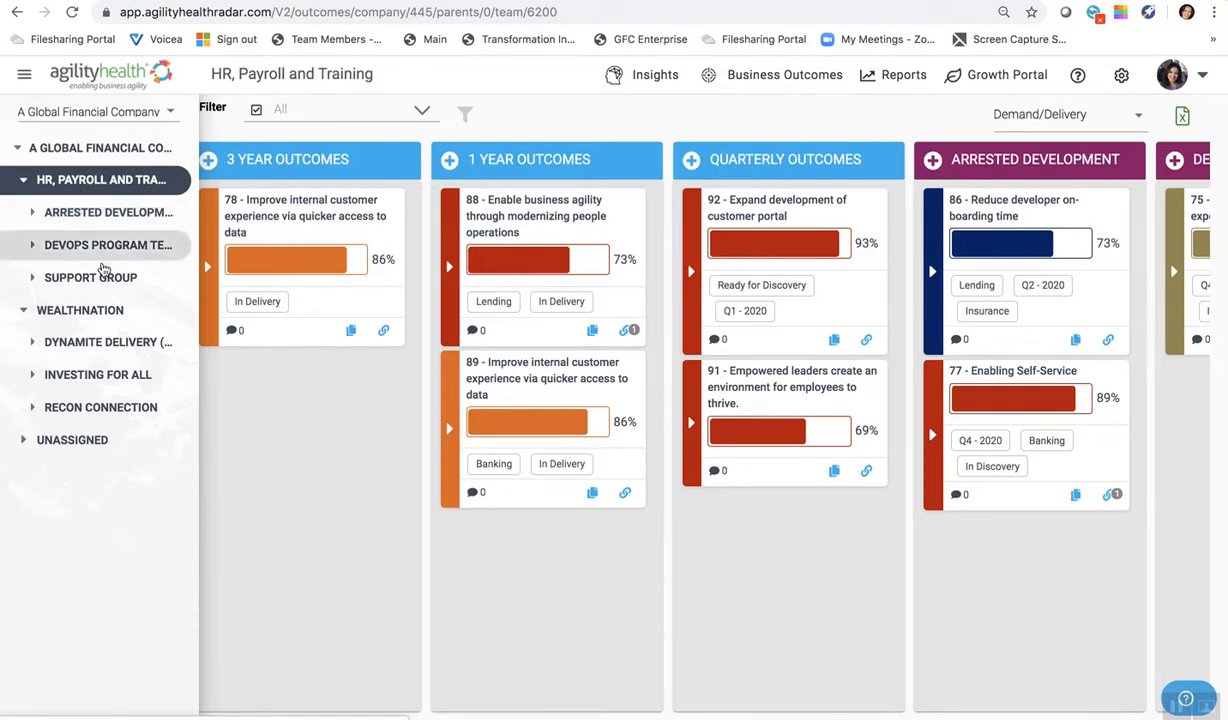
scroll(605, 260, right, 5)
scroll(605, 260, right, 3)
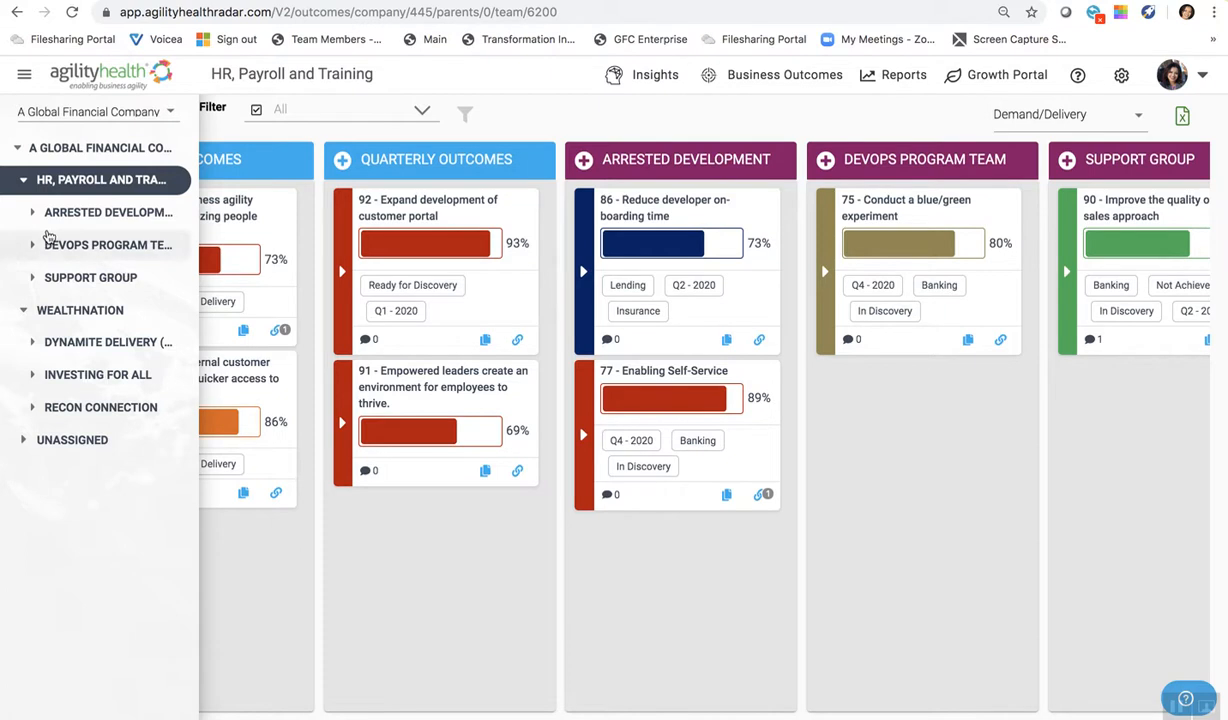
- Open the Arrested Development outcome board and review the outcomes in its individual team columns
click(78, 213)
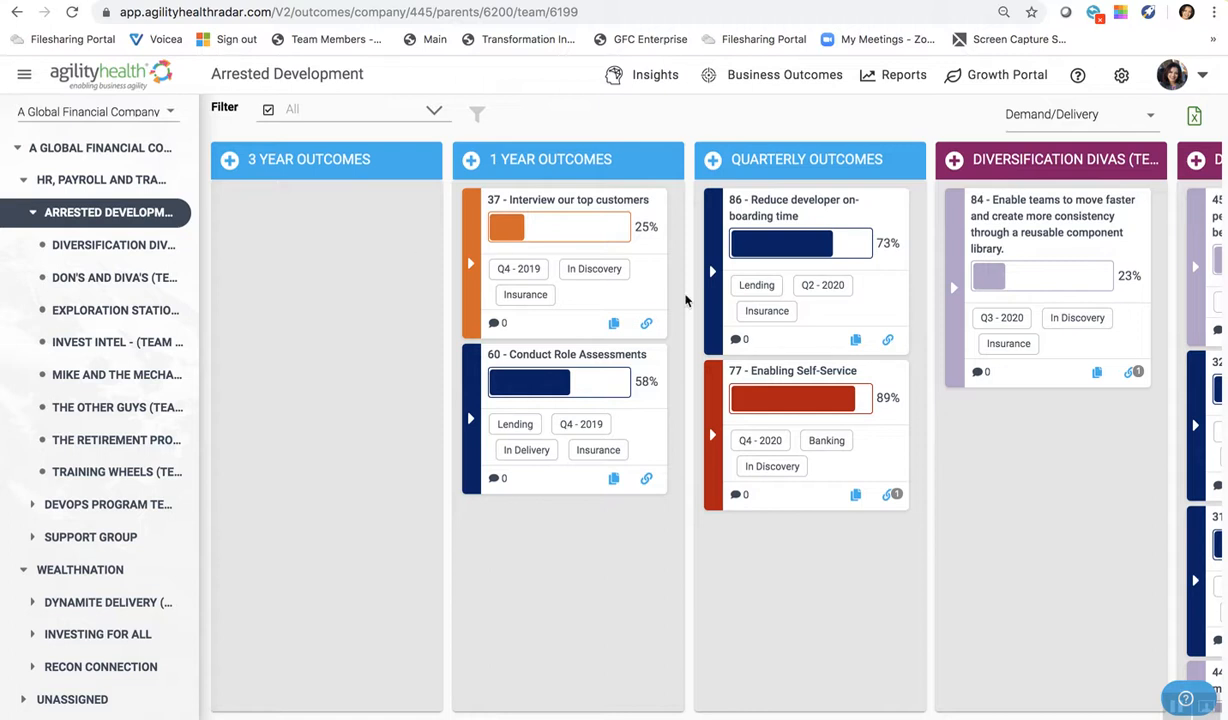
scroll(750, 320, right, 5)
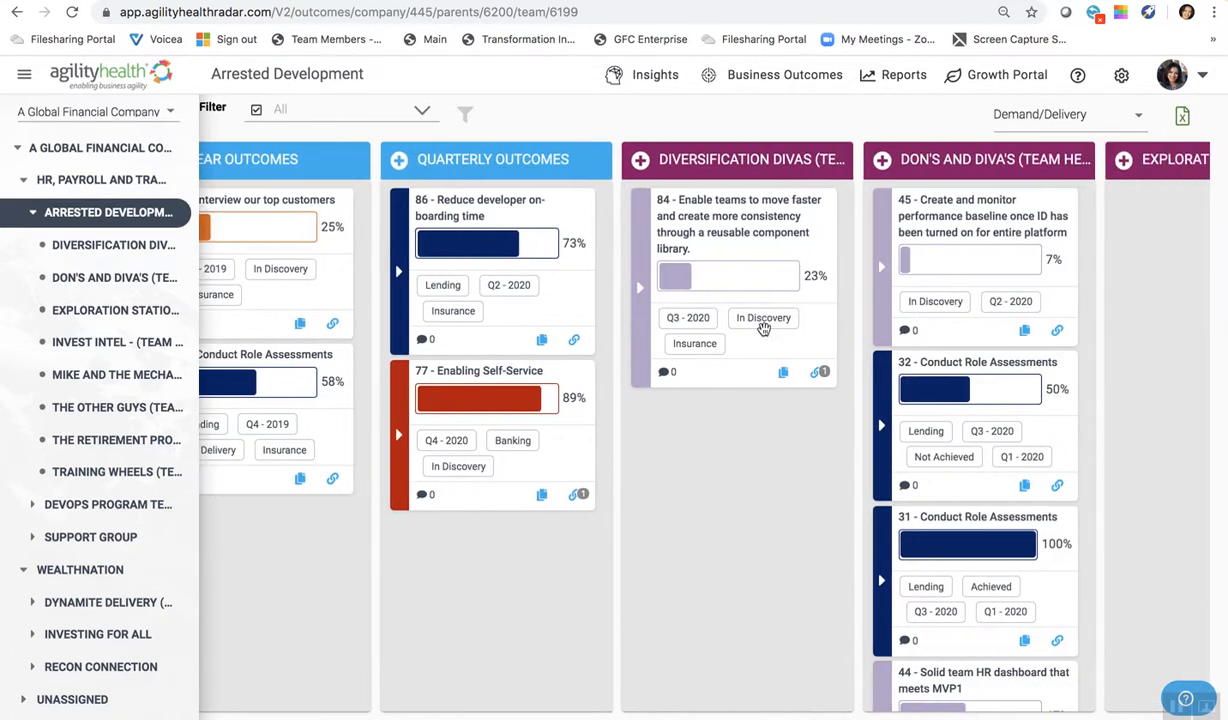
scroll(763, 330, right, 4)
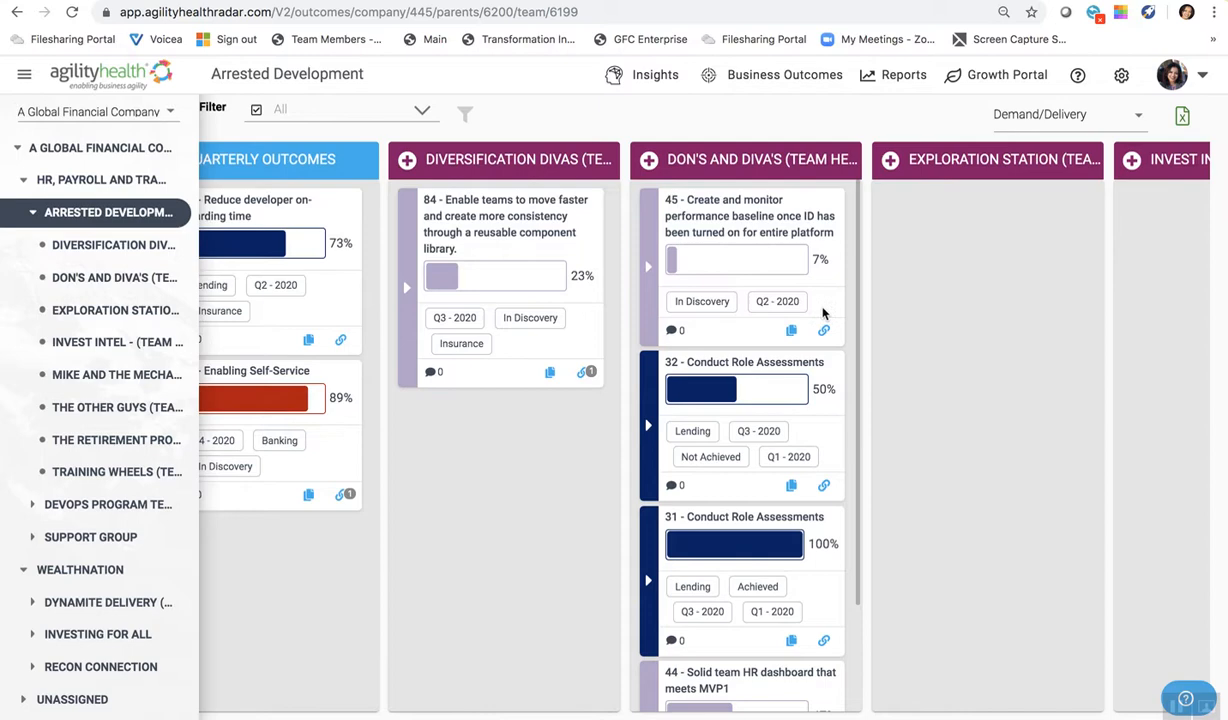
scroll(823, 314, right, 9)
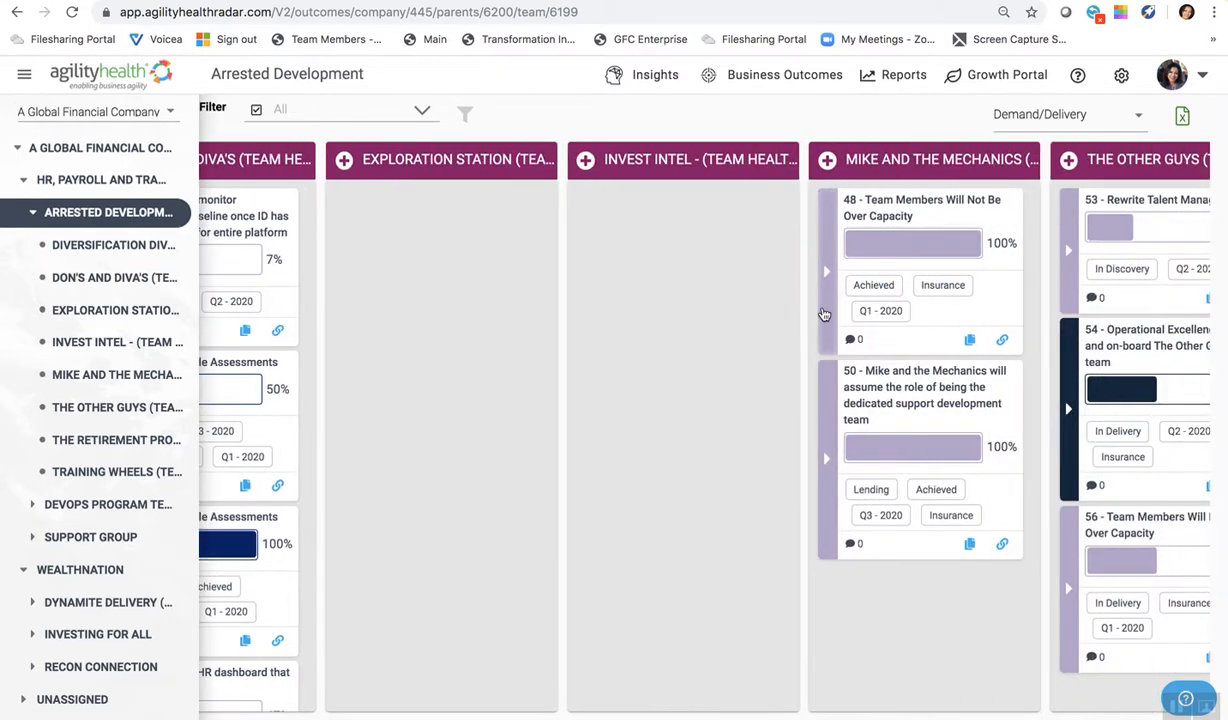
scroll(823, 314, right, 3)
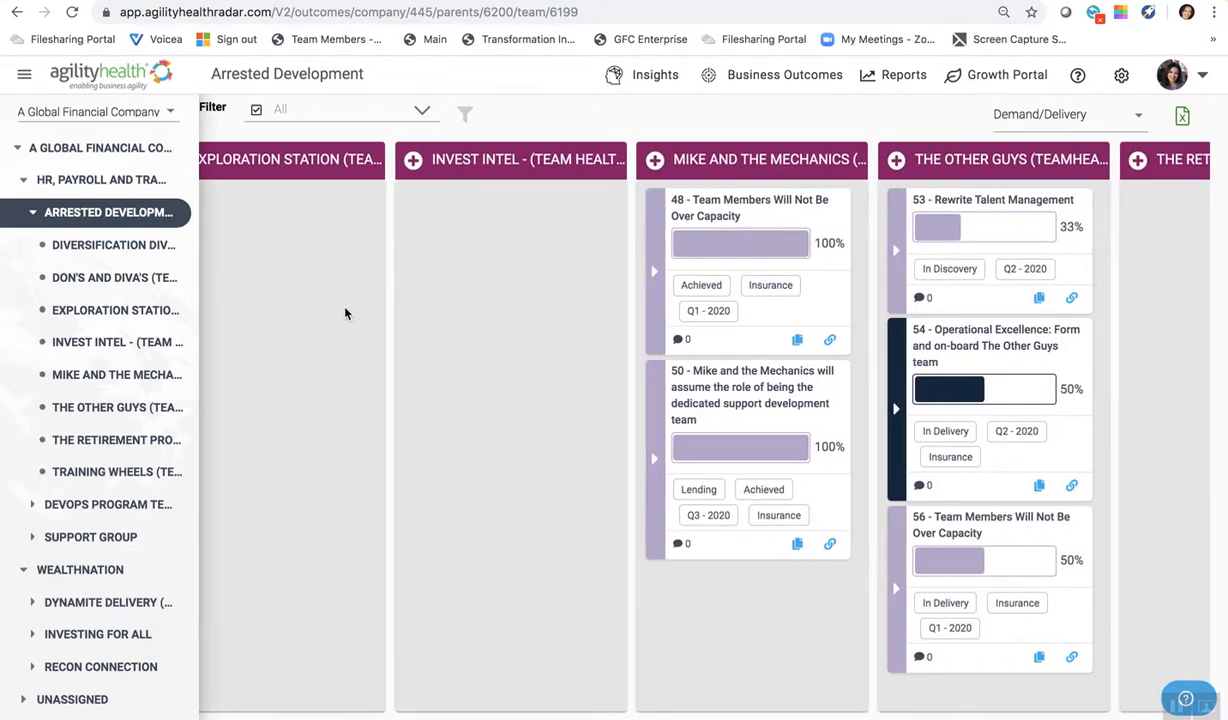
- Return to the A Global Financial Company board and show it from the 3 Year Outcomes column
scroll(345, 313, left, 2)
click(127, 148)
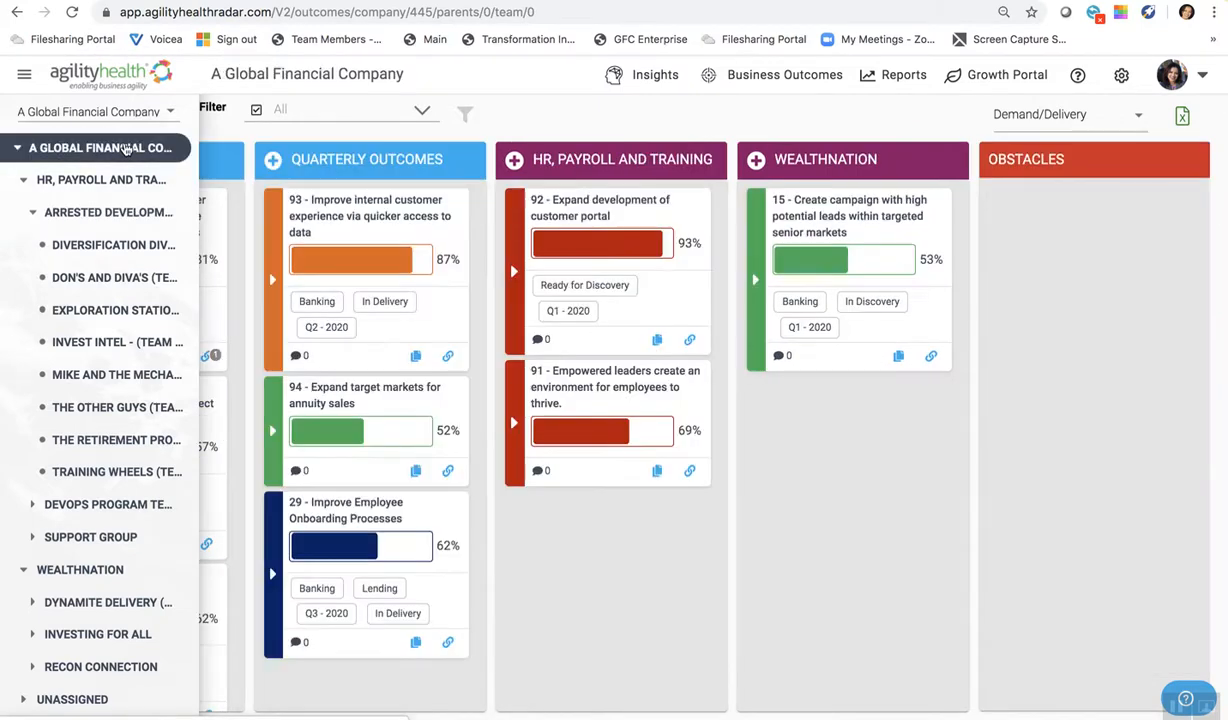
scroll(430, 253, left, 5)
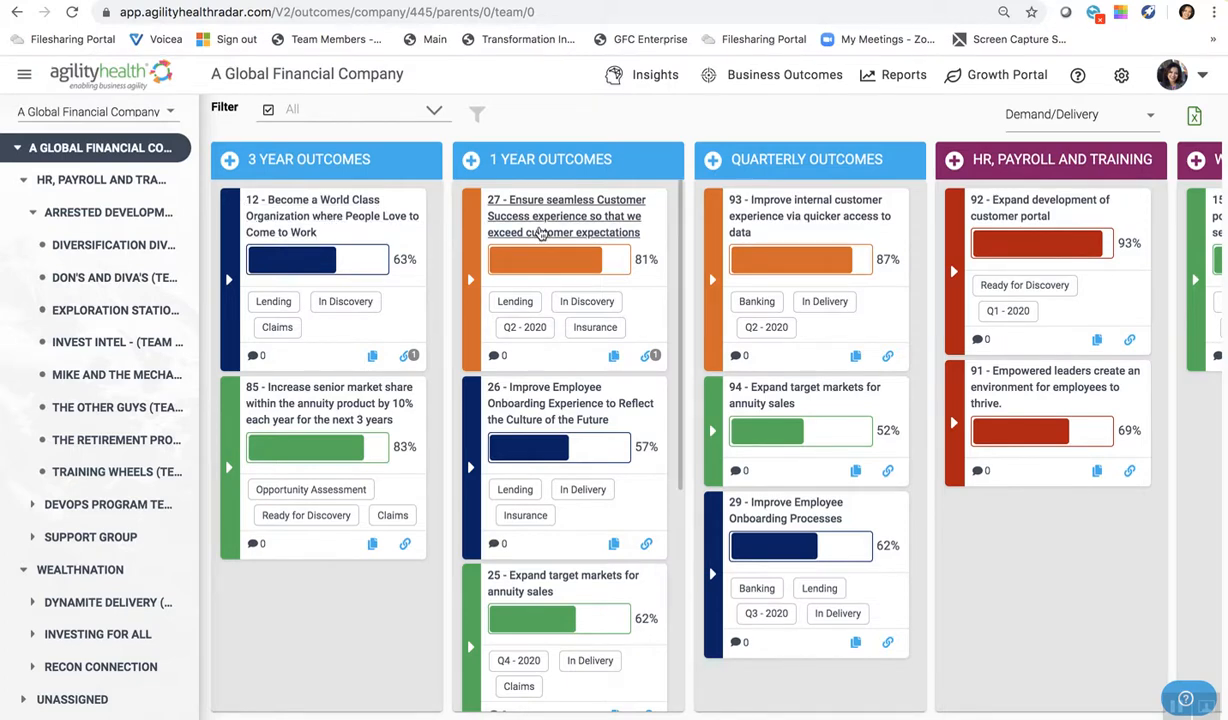
- Open the 1-year outcome "Ensure seamless Customer Success experience so that we exceed customer expectations" and examine its title and hypothesis
click(540, 232)
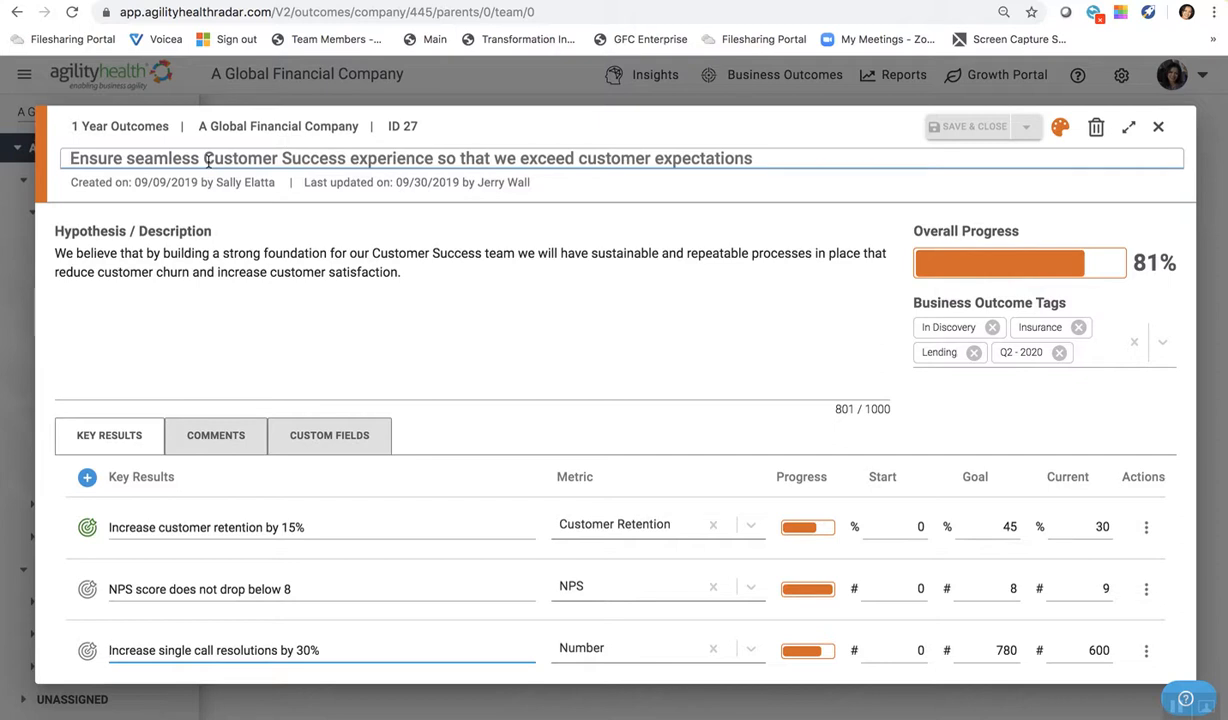
click(168, 160)
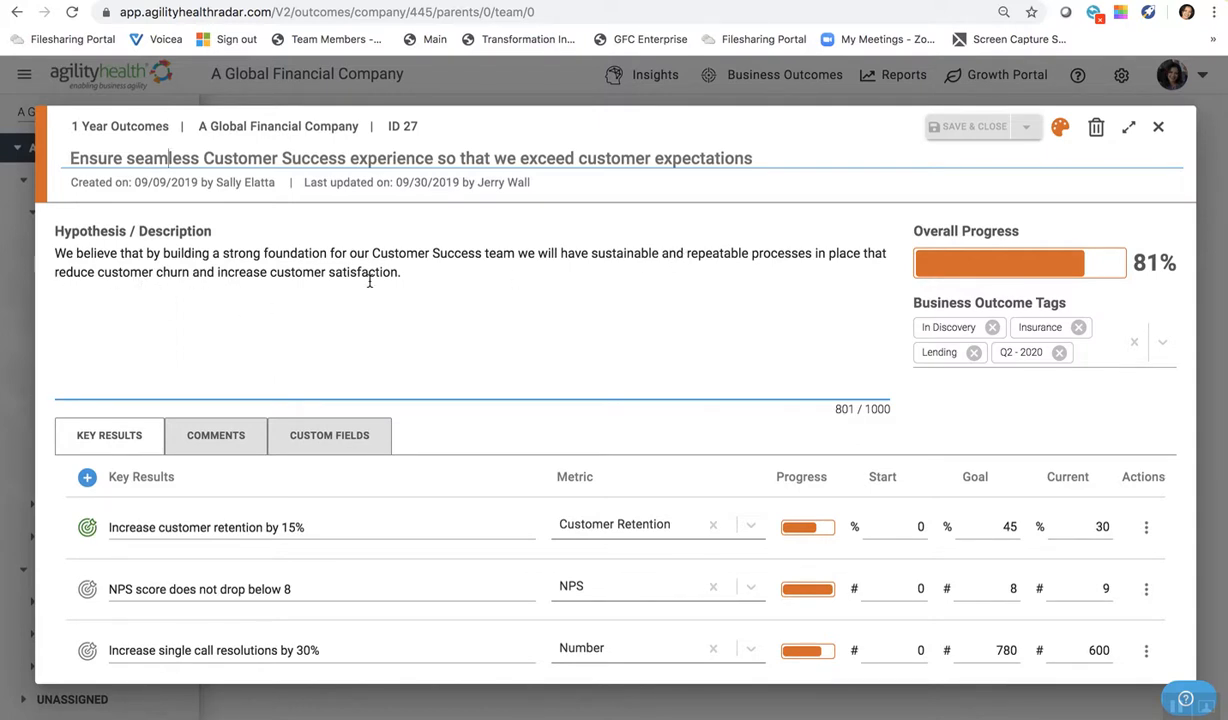
scroll(437, 364, down, 1)
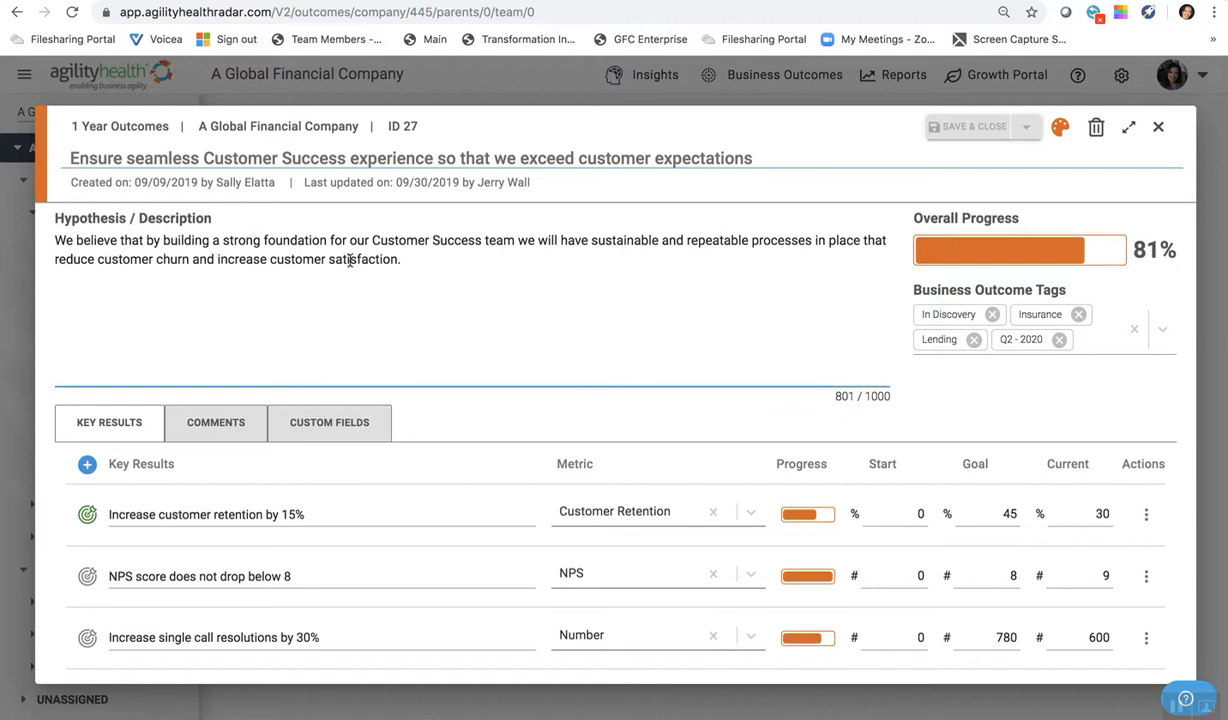
drag(372, 240, 460, 241)
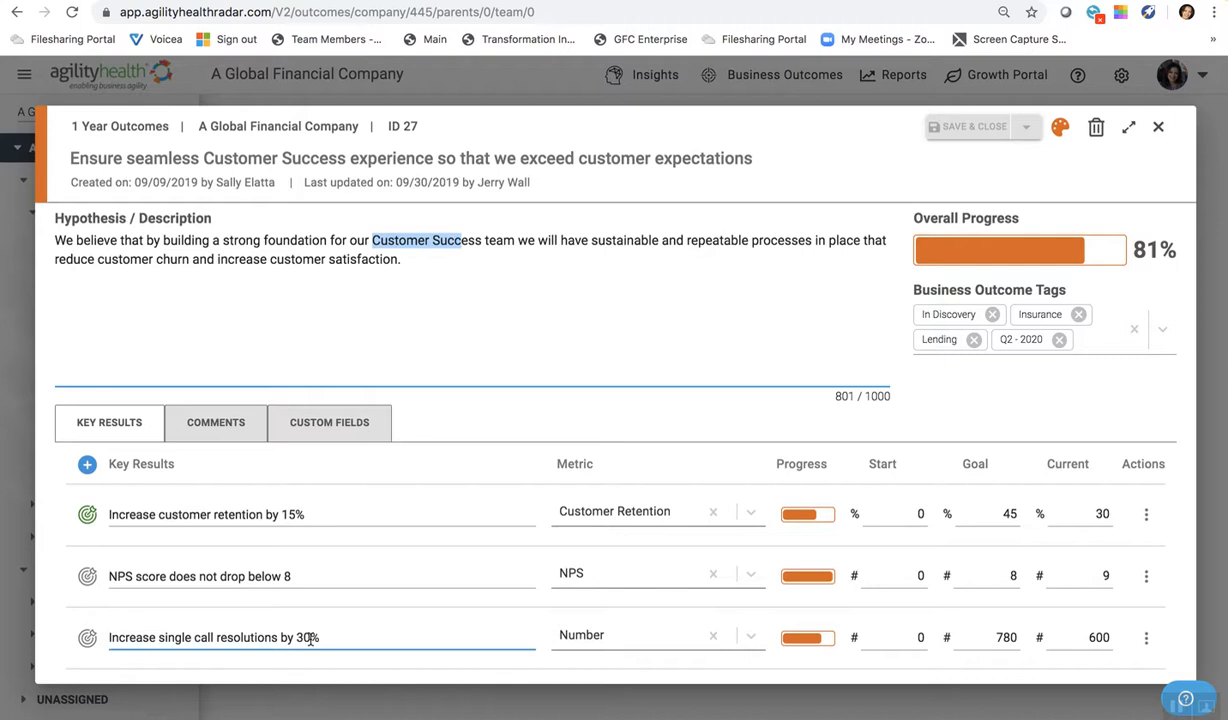
- Toggle the target marker of the key result "Increase customer retention by 15%" off and back on
click(88, 518)
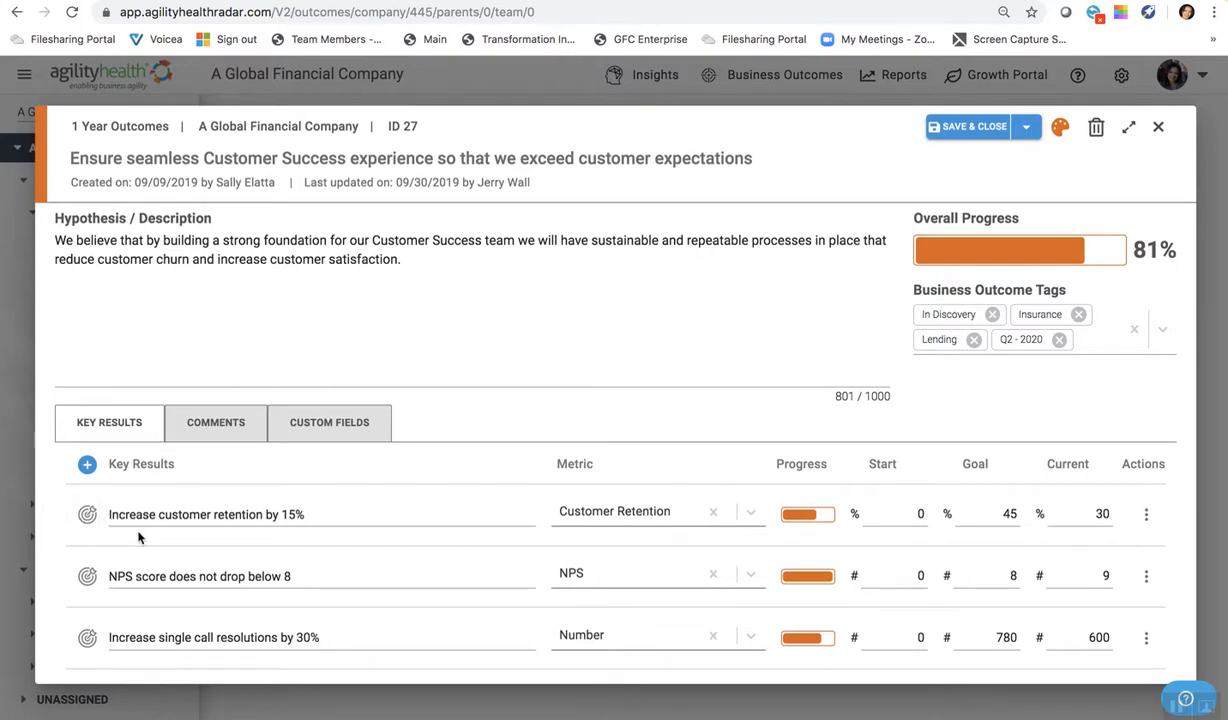
click(88, 514)
- Clear the metric assigned to the key result "Increase single call resolutions by 30%"
click(266, 646)
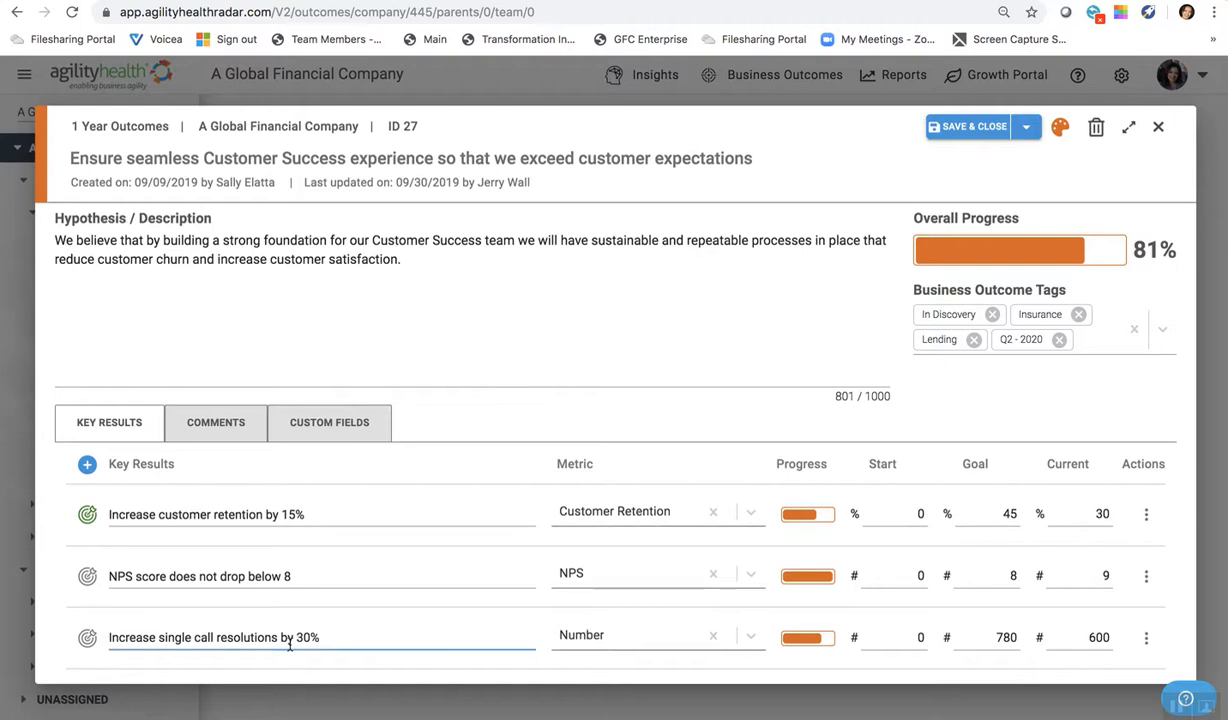
click(558, 636)
click(502, 634)
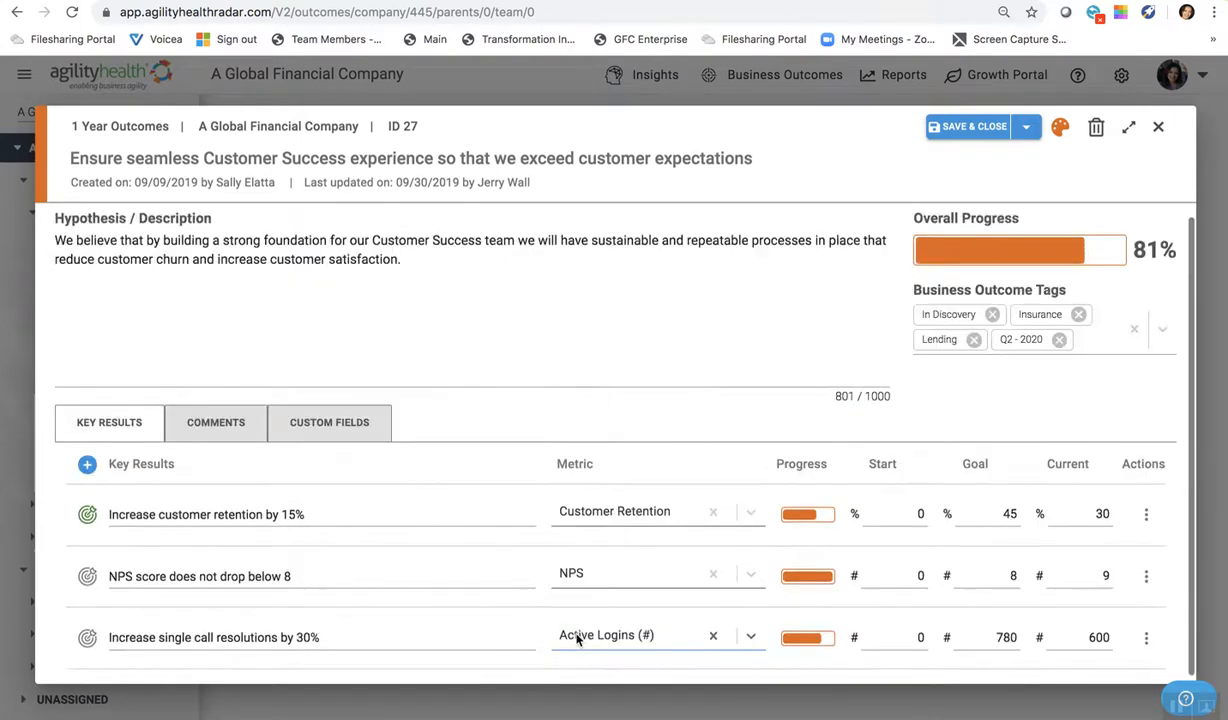
click(713, 636)
- Create and save a new metric "Call Resolution" of type Percent for the key result "Increase single call resolutions by 30%"
click(646, 637)
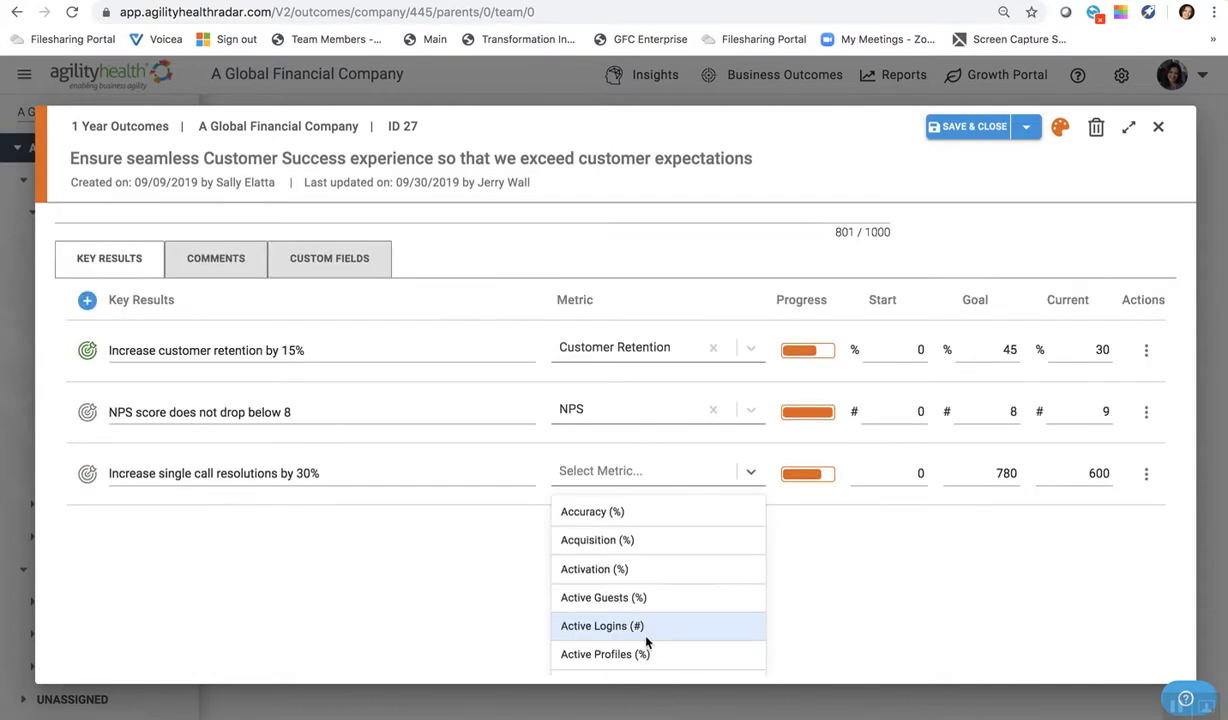
text(Call Resolution)
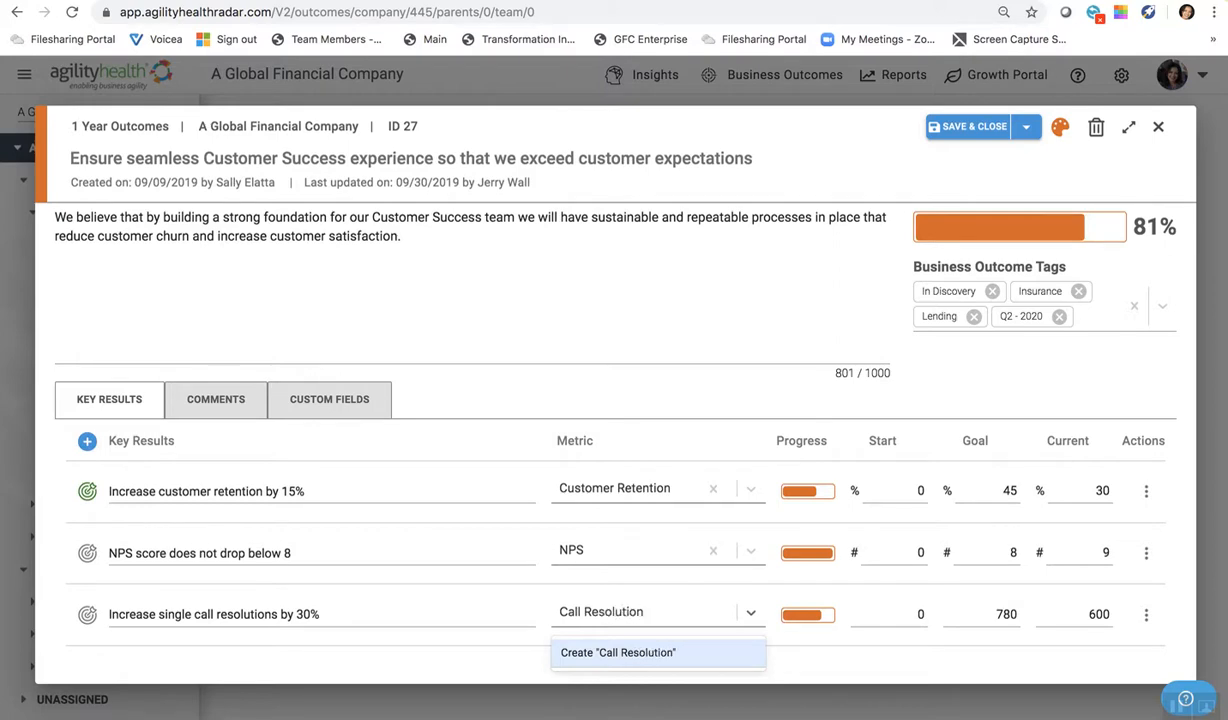
click(612, 652)
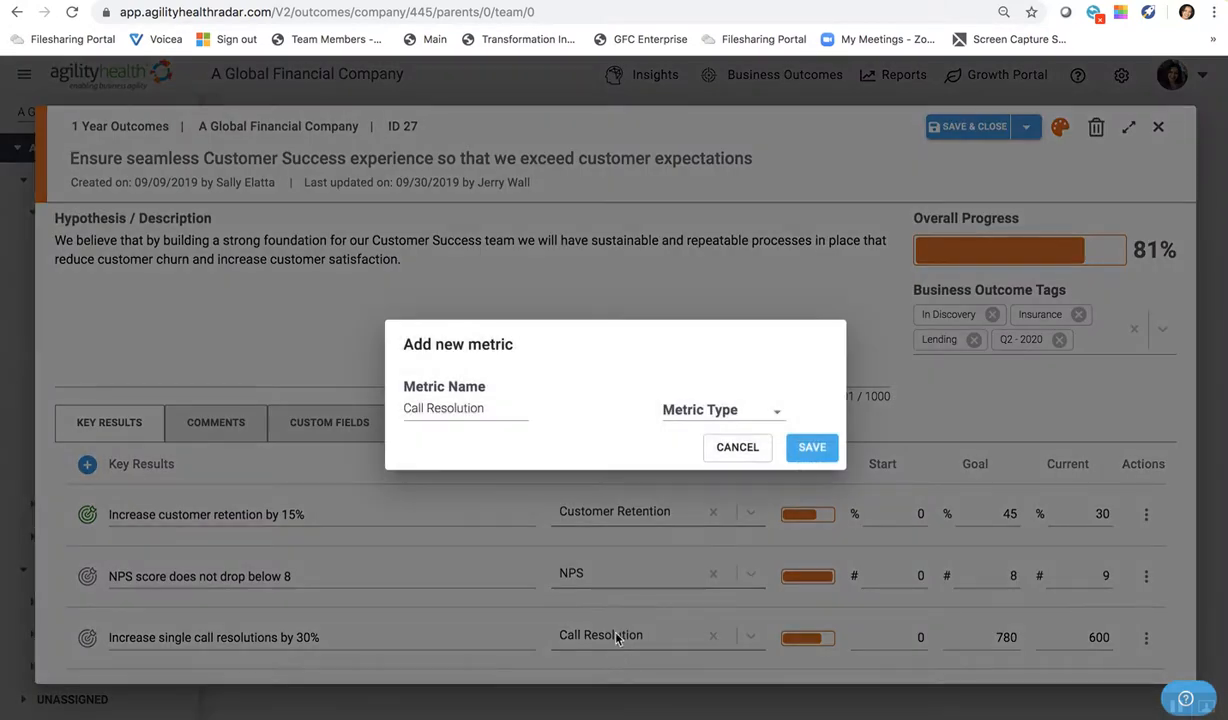
click(705, 410)
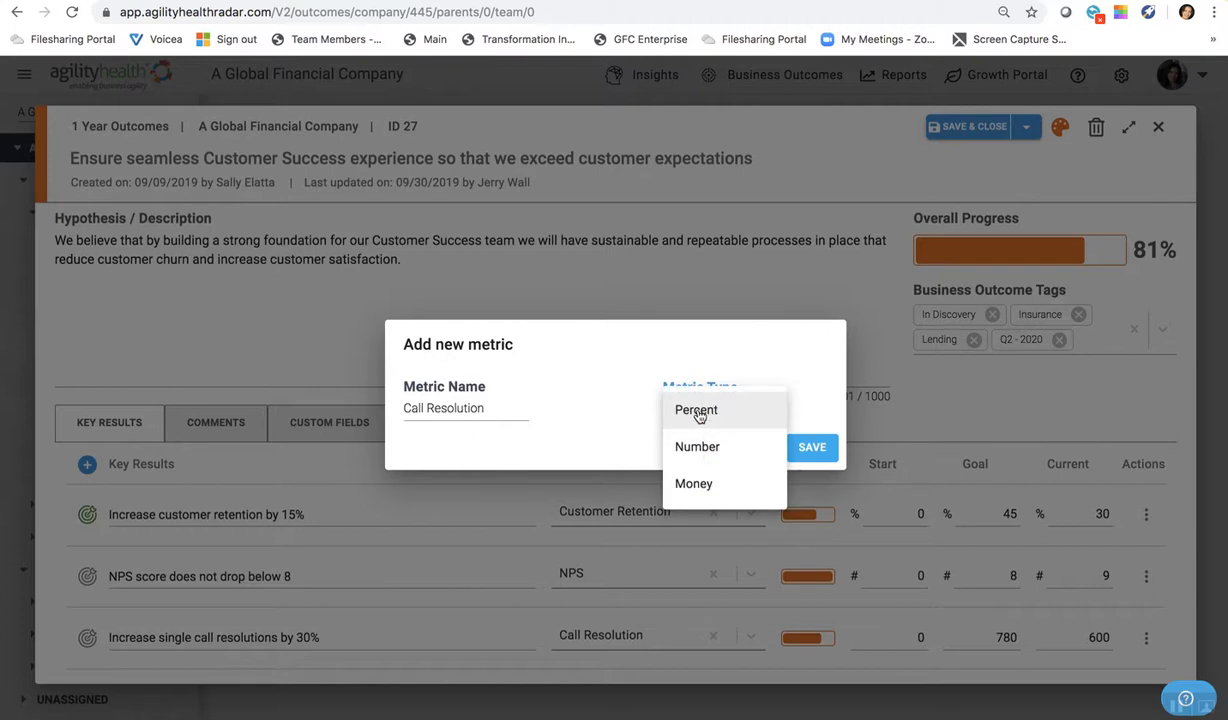
click(702, 410)
click(815, 448)
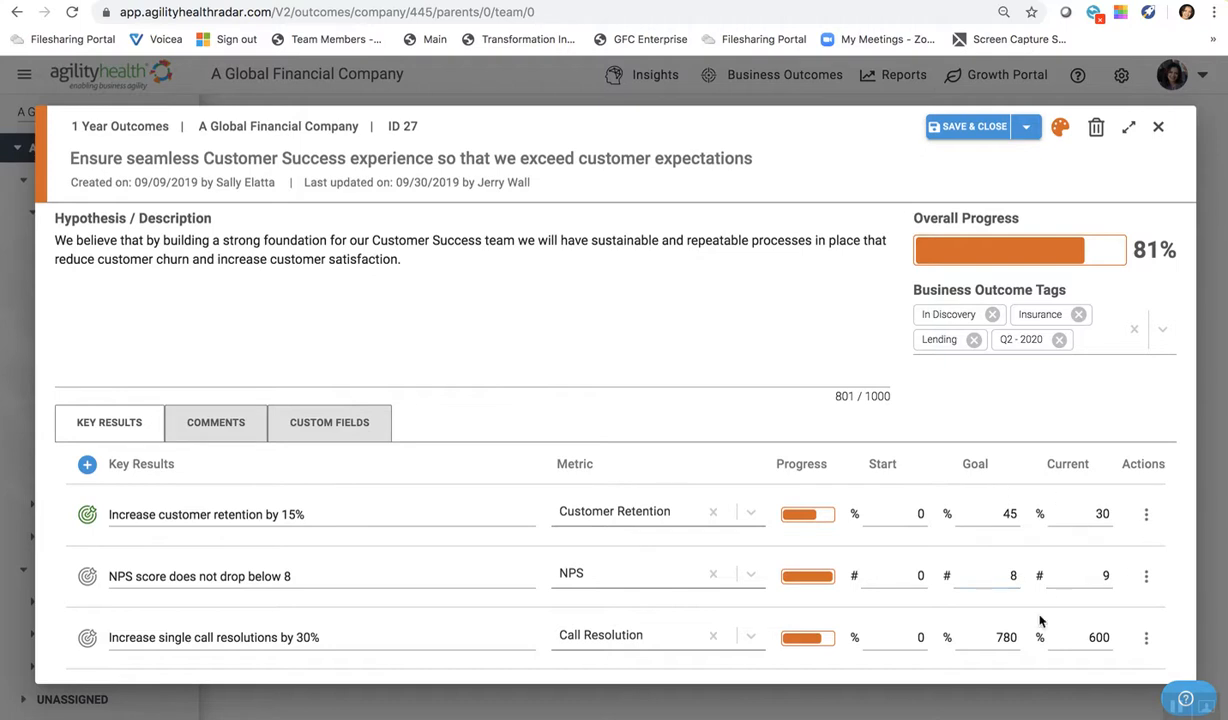
- Examine the outcome's key result values, comments section and custom fields, ending back on the key results
click(1064, 508)
click(993, 547)
click(242, 568)
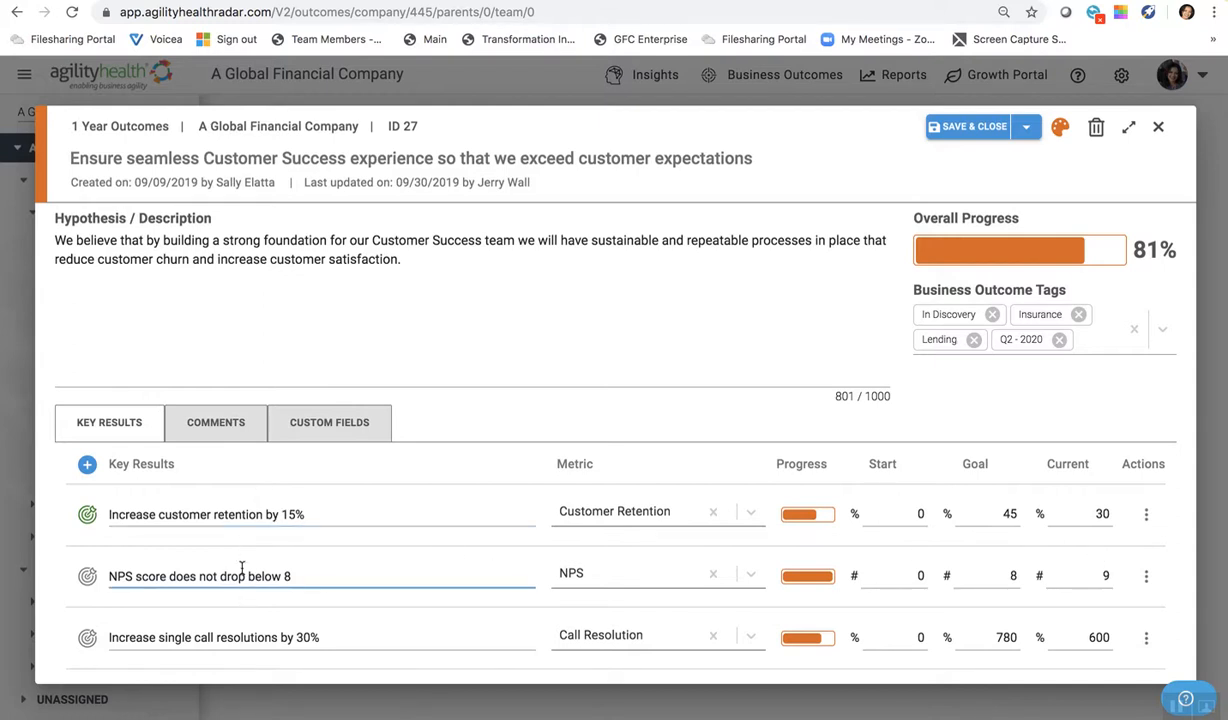
click(222, 423)
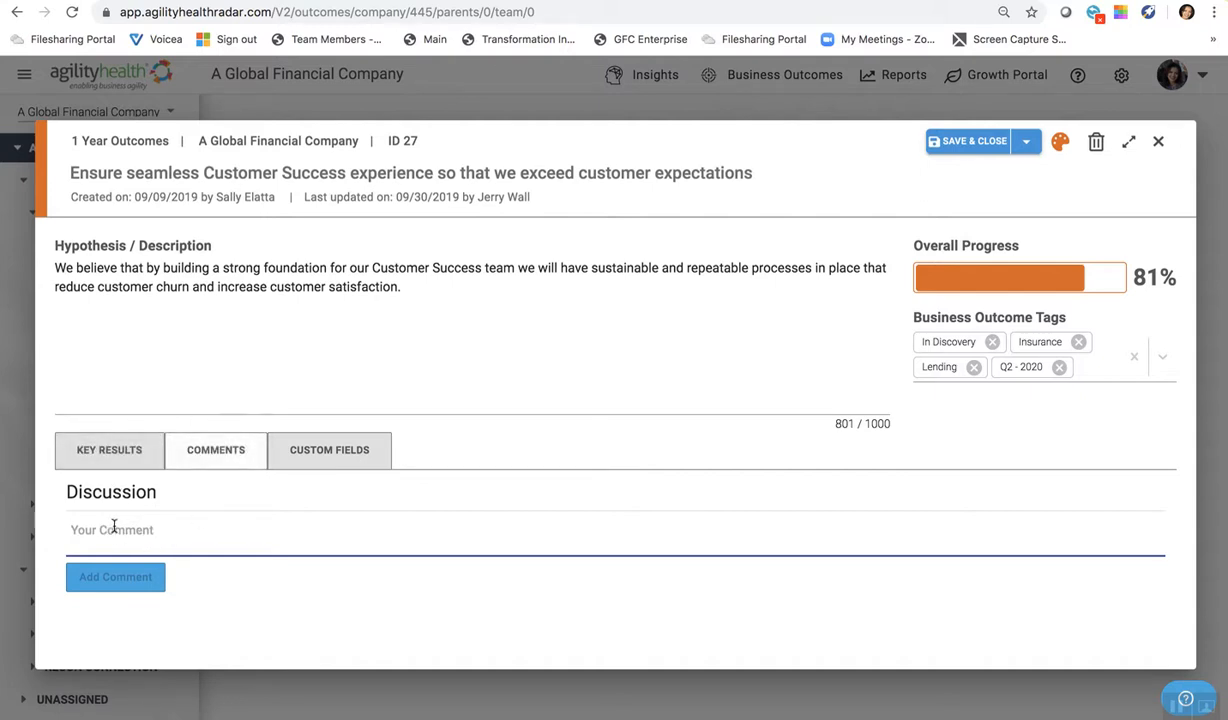
click(110, 451)
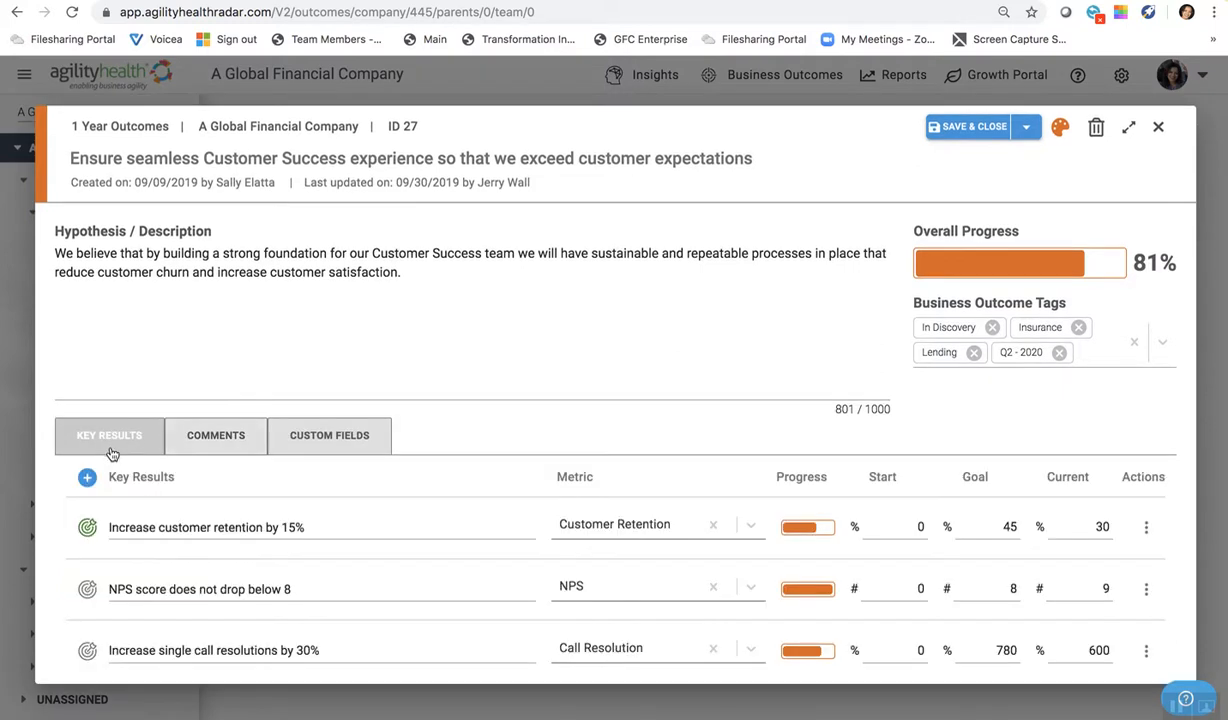
click(182, 529)
click(322, 435)
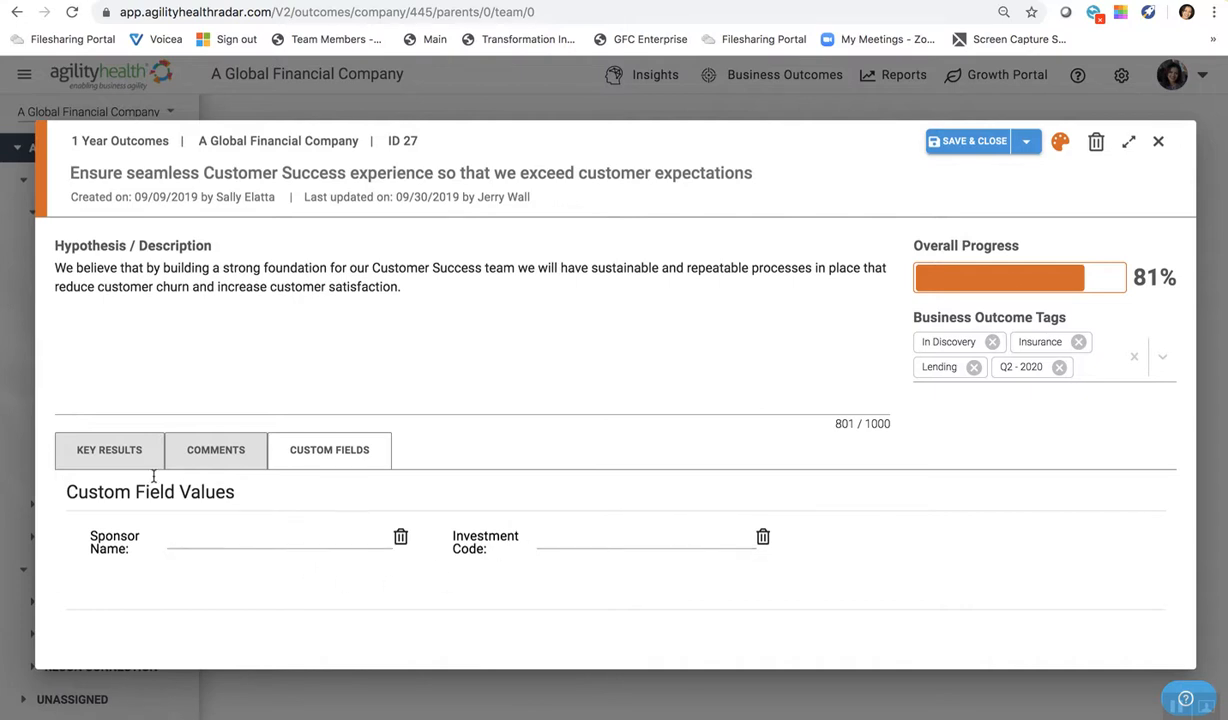
click(132, 452)
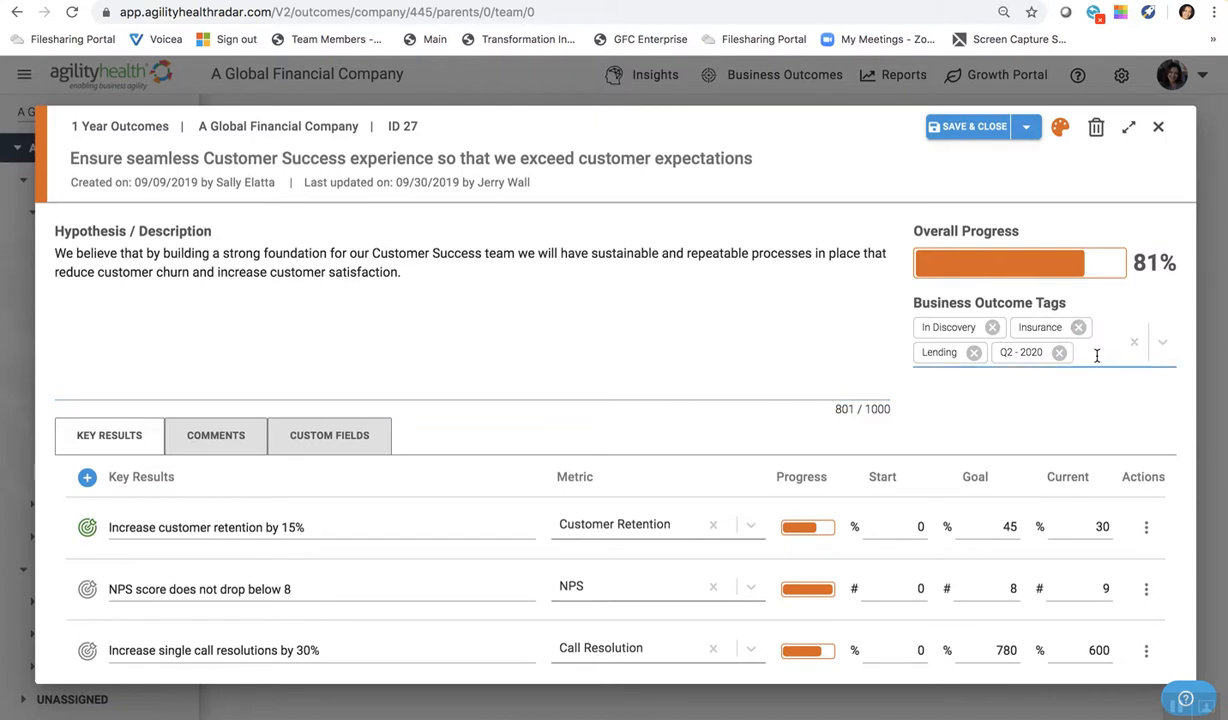
- Examine the title, hypothesis and available Business Outcome Tags, including the Line Of Business and Timeframe options, without adding a tag
click(568, 343)
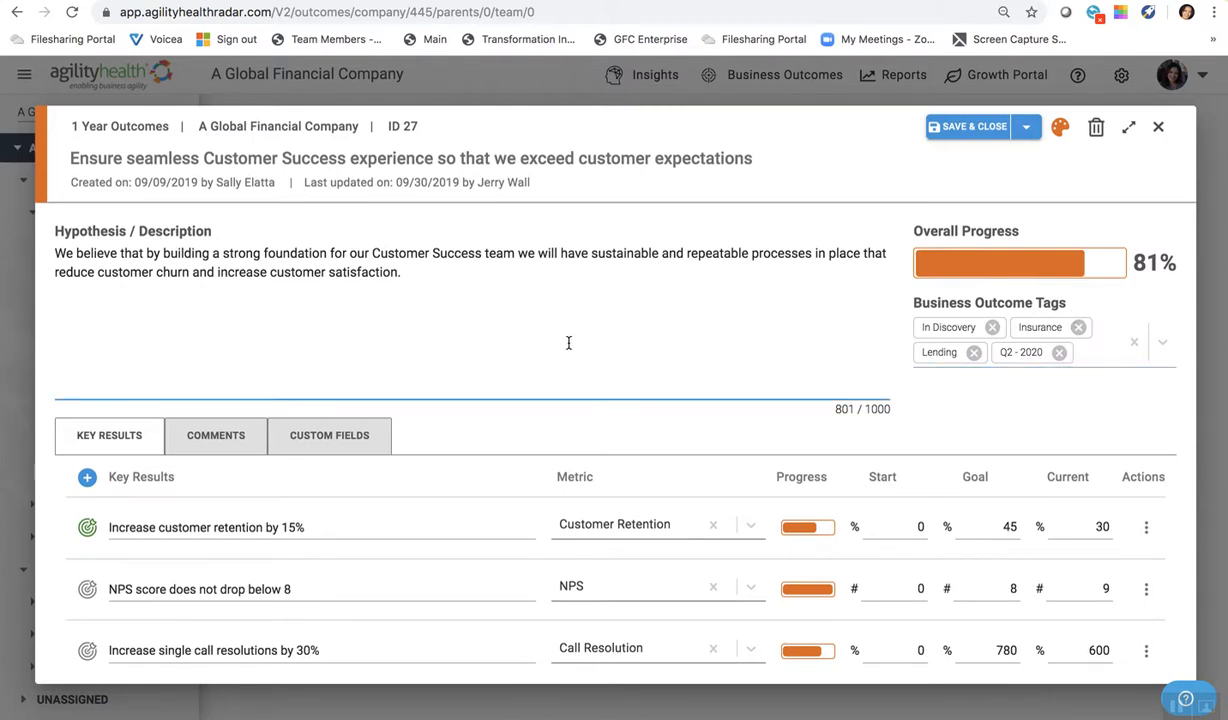
click(397, 157)
click(356, 284)
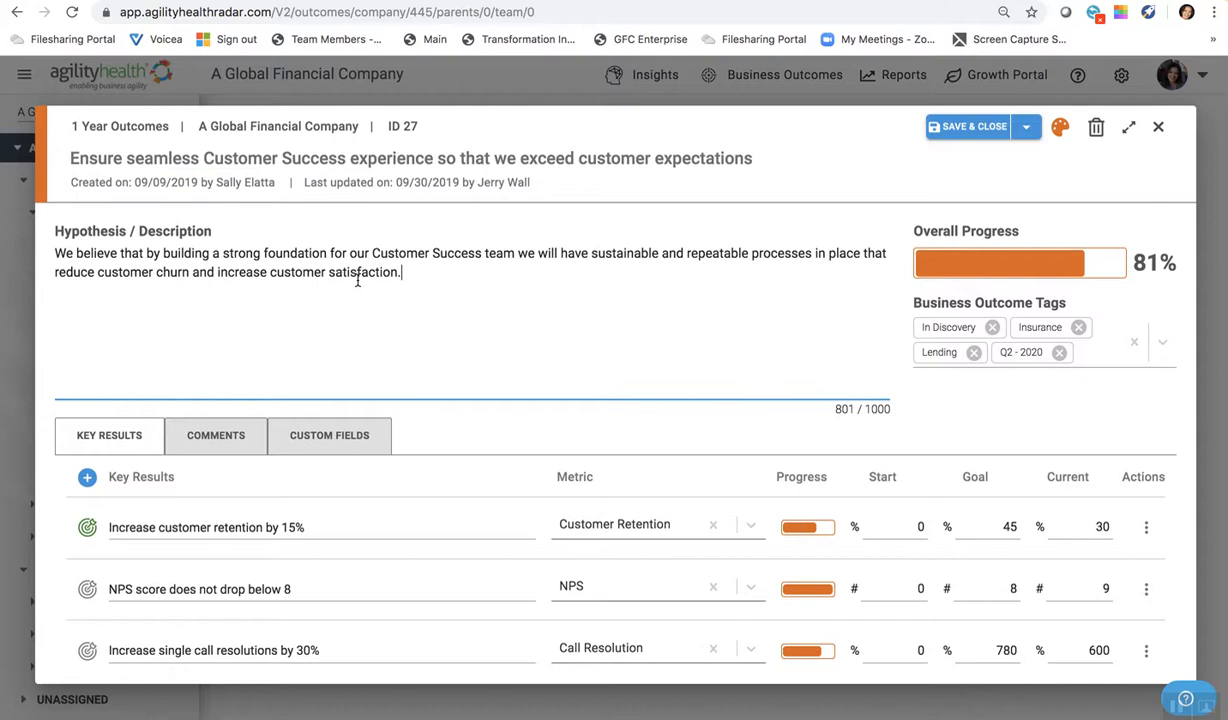
click(1162, 342)
click(1148, 342)
scroll(987, 463, down, 3)
scroll(1067, 463, down, 1)
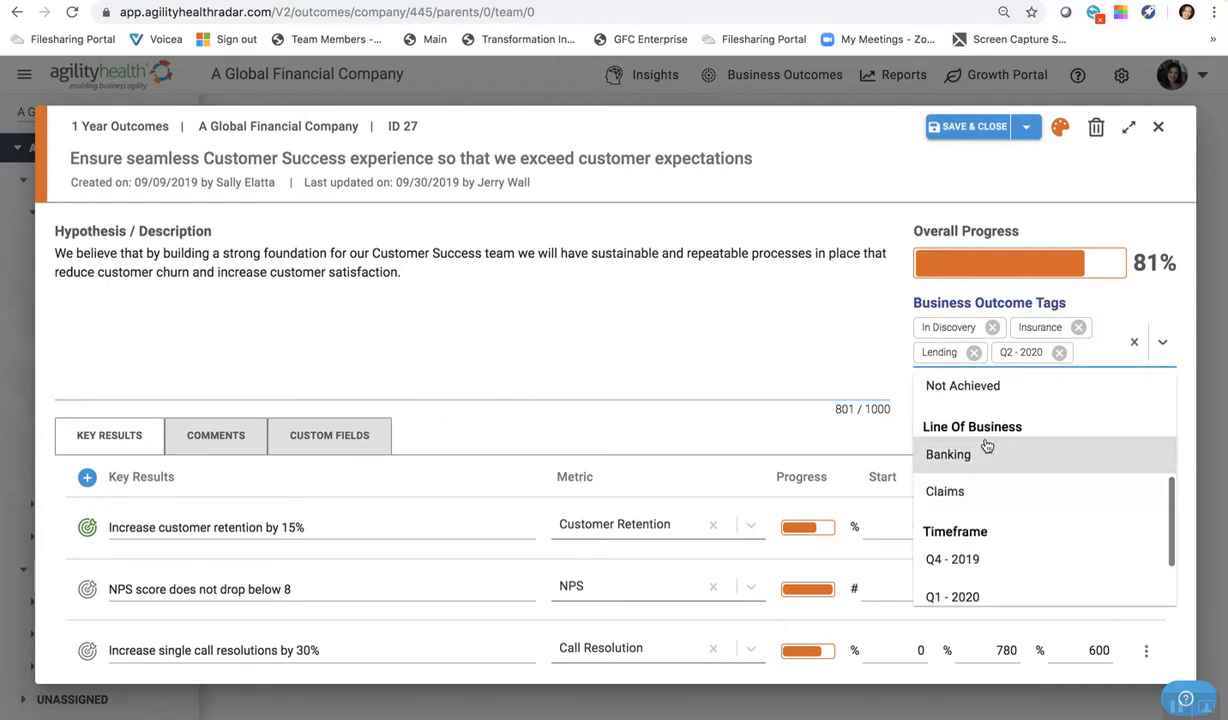
scroll(1028, 488, down, 1)
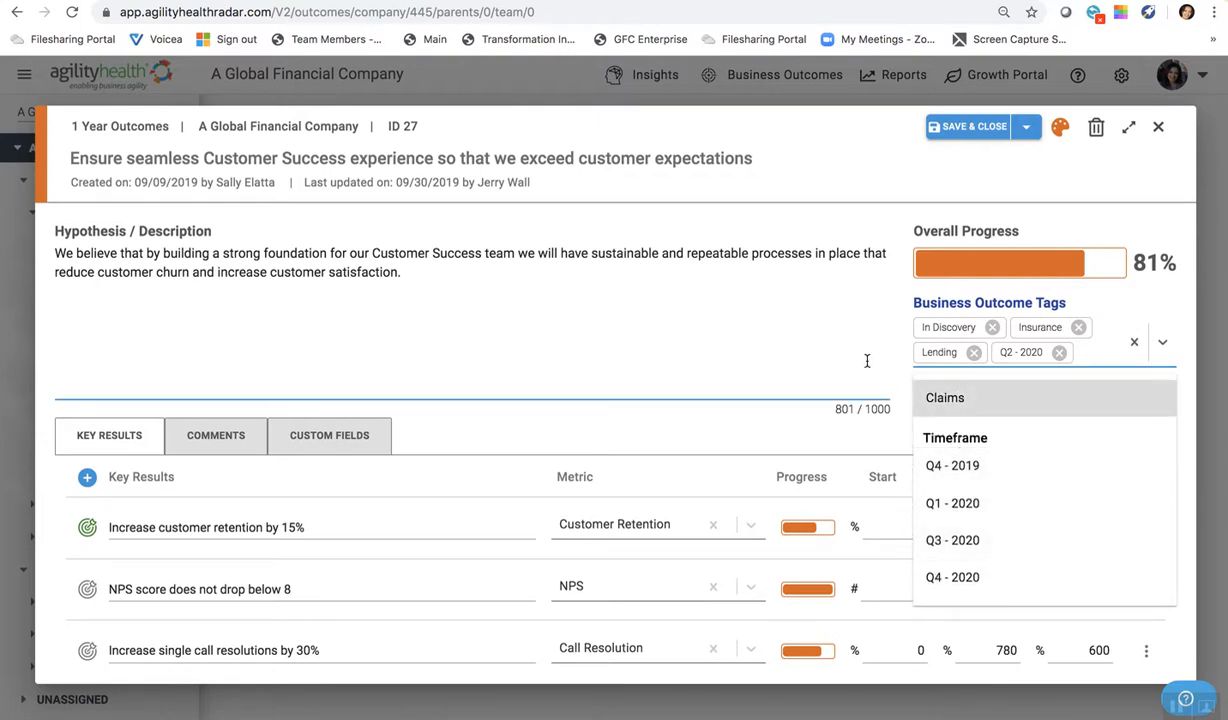
click(833, 345)
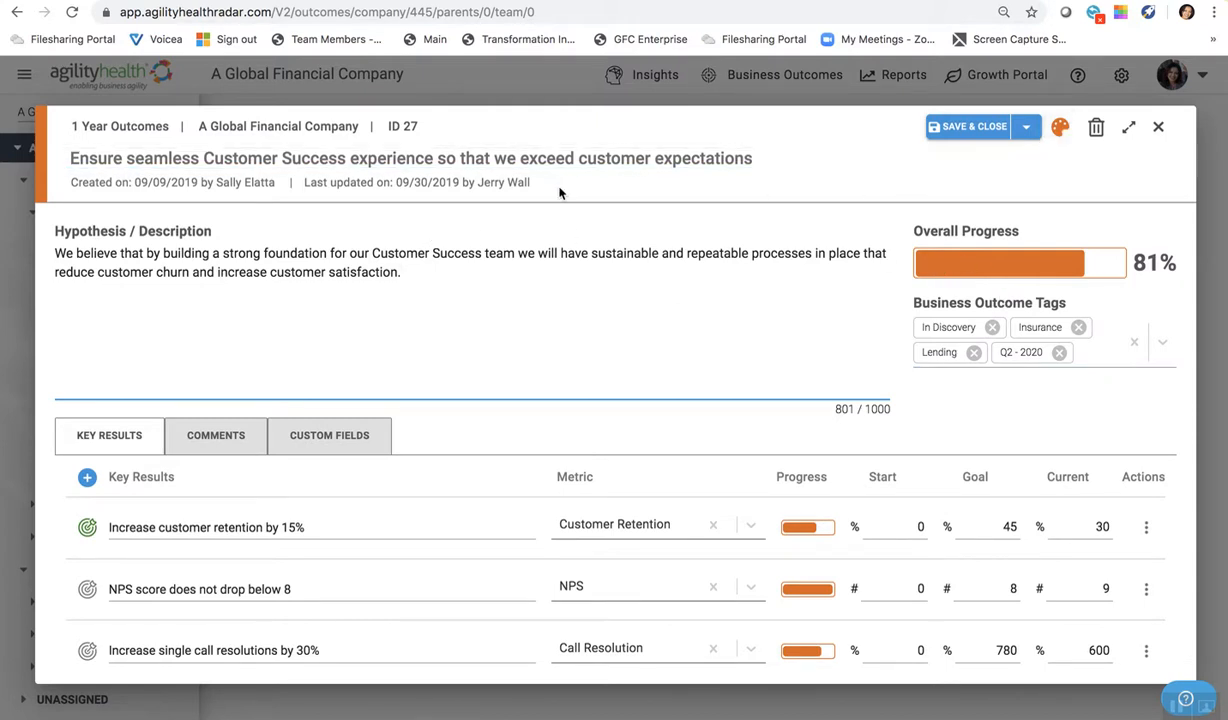
- Save and close the outcome, and expand the key results on outcome cards 27 and 93
click(975, 127)
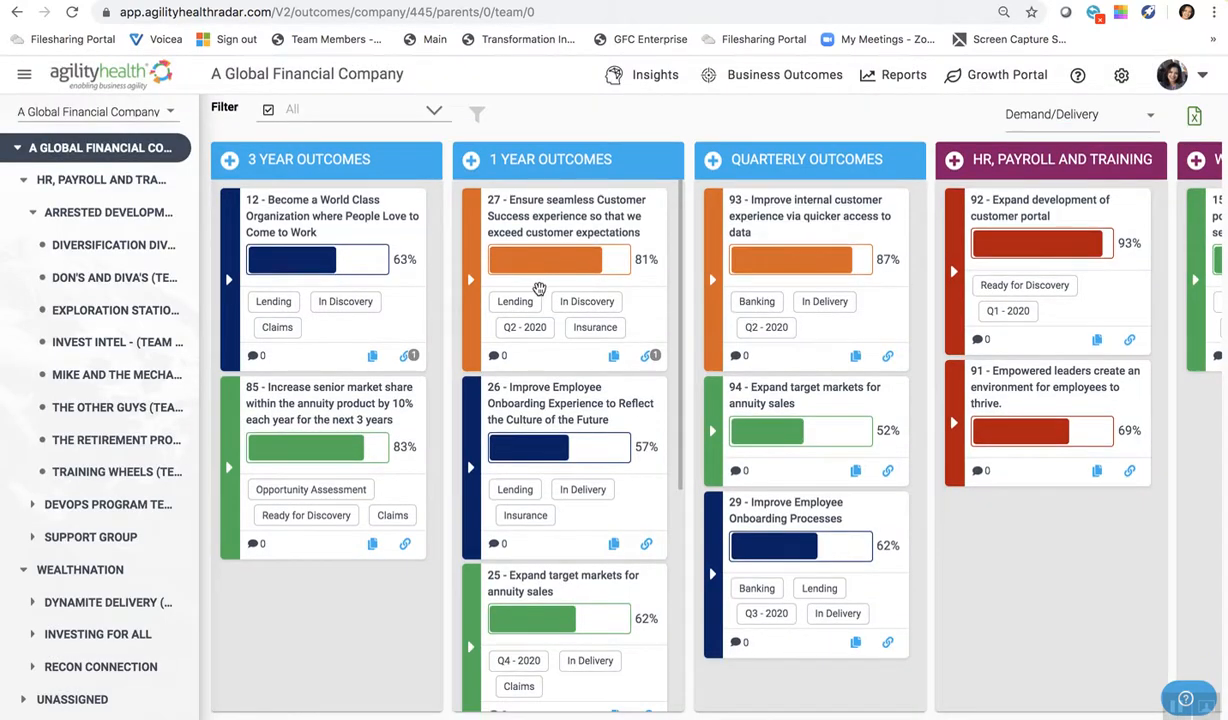
click(470, 279)
click(712, 281)
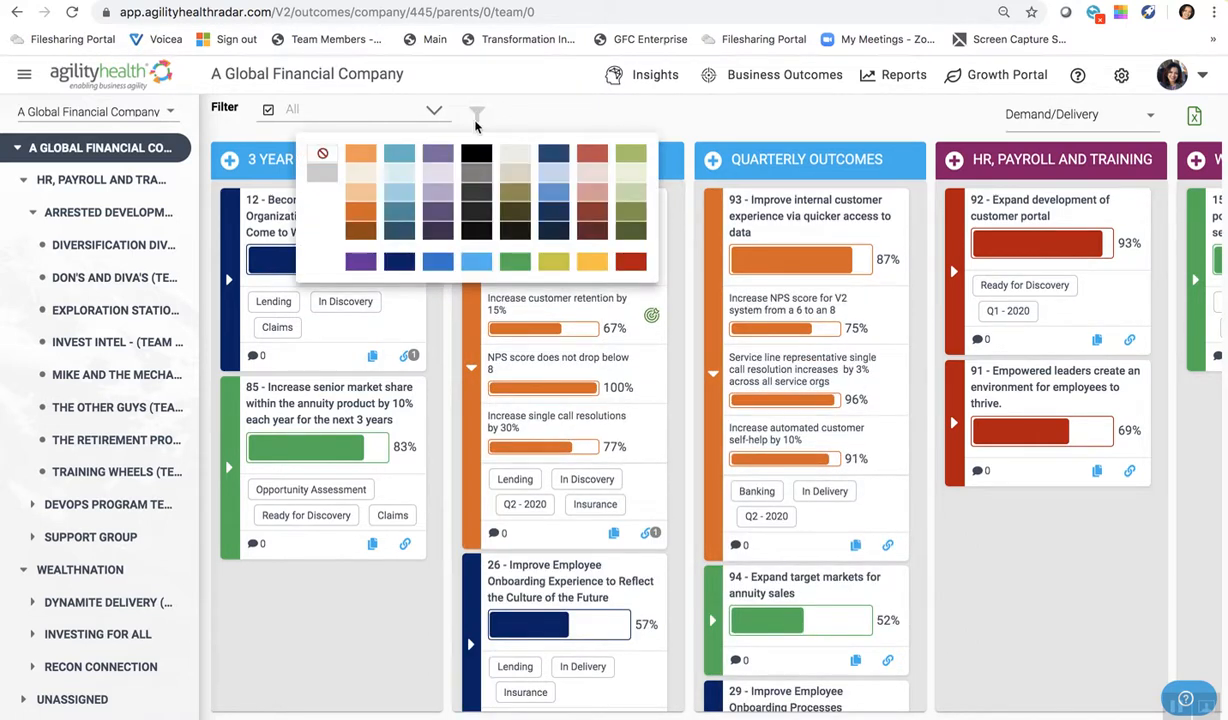
- Filter the board to orange outcomes, examine all columns, and clear the color filter
click(363, 212)
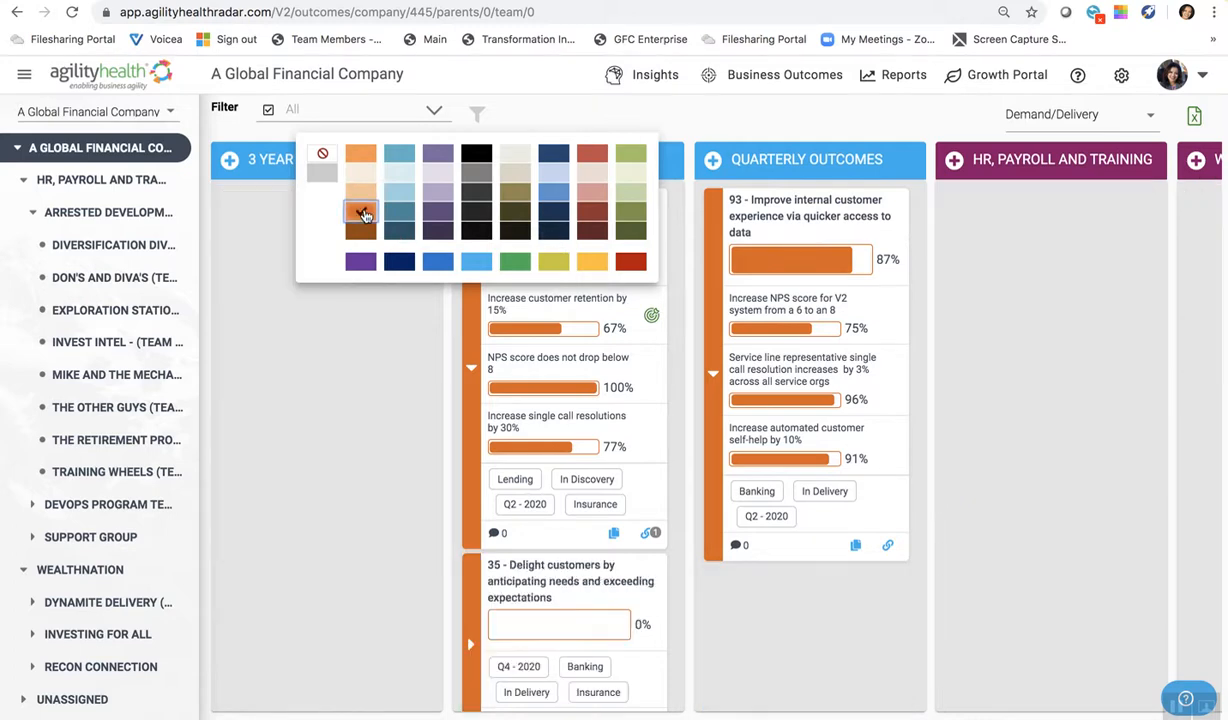
click(384, 337)
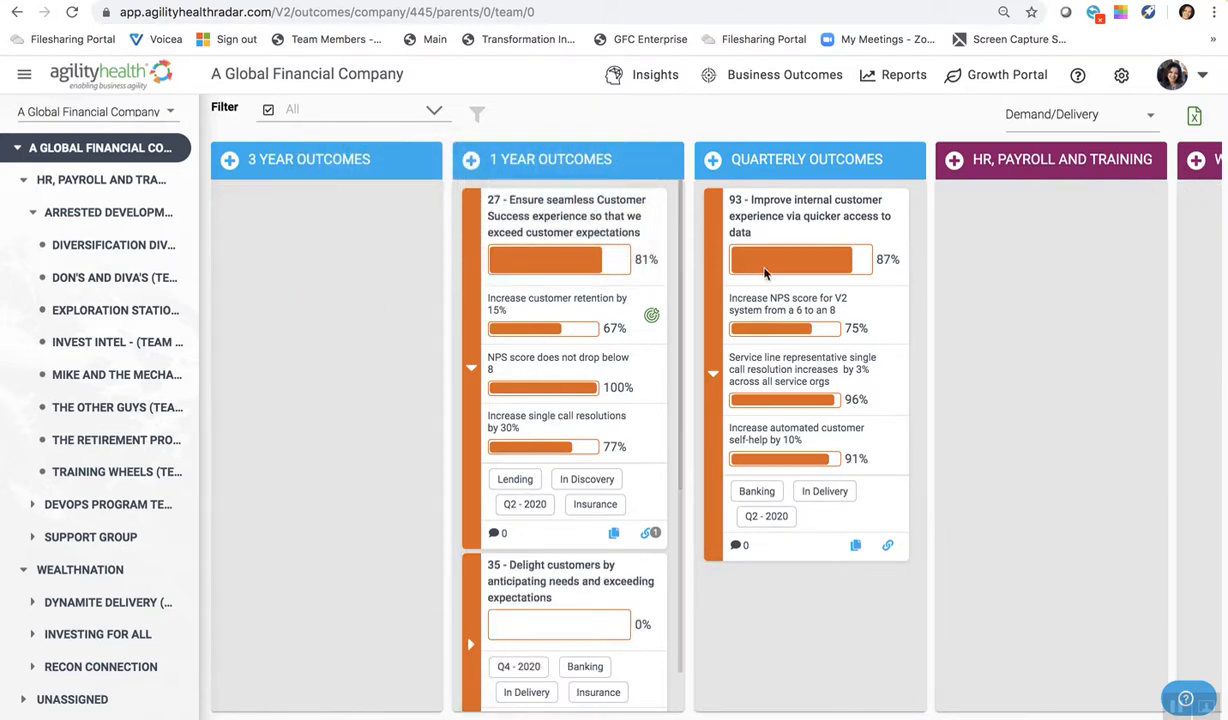
scroll(968, 327, right, 7)
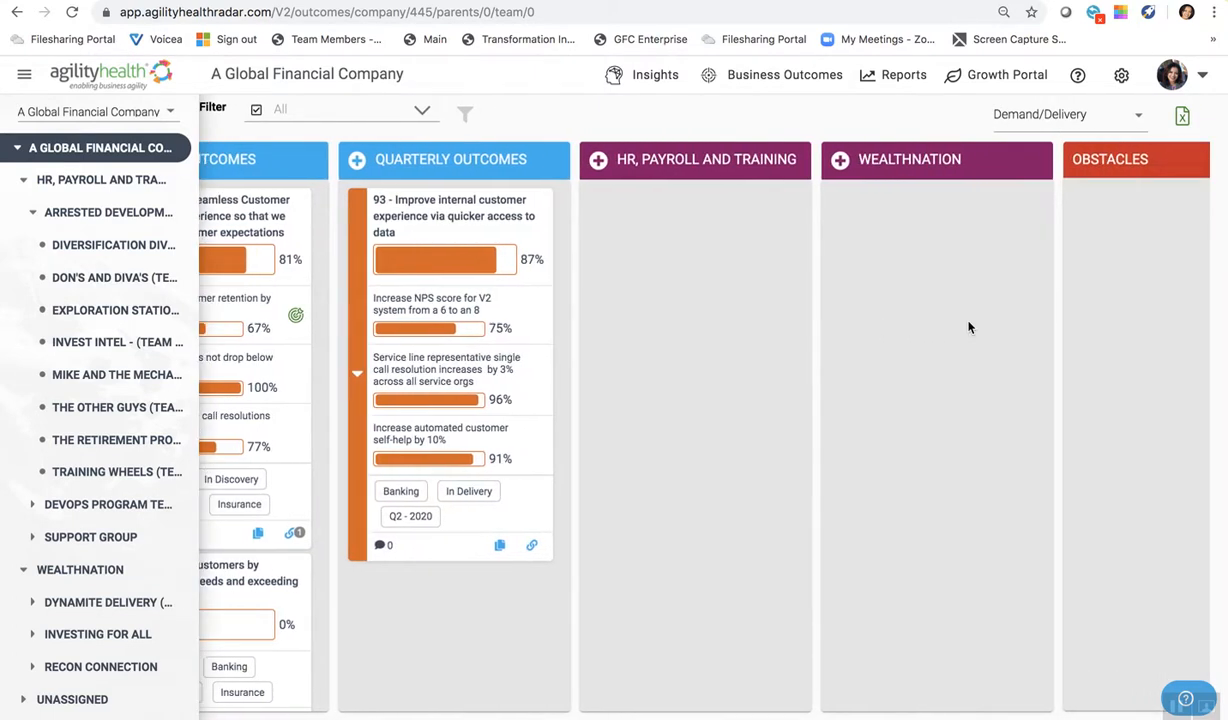
scroll(968, 327, left, 4)
scroll(968, 327, left, 3)
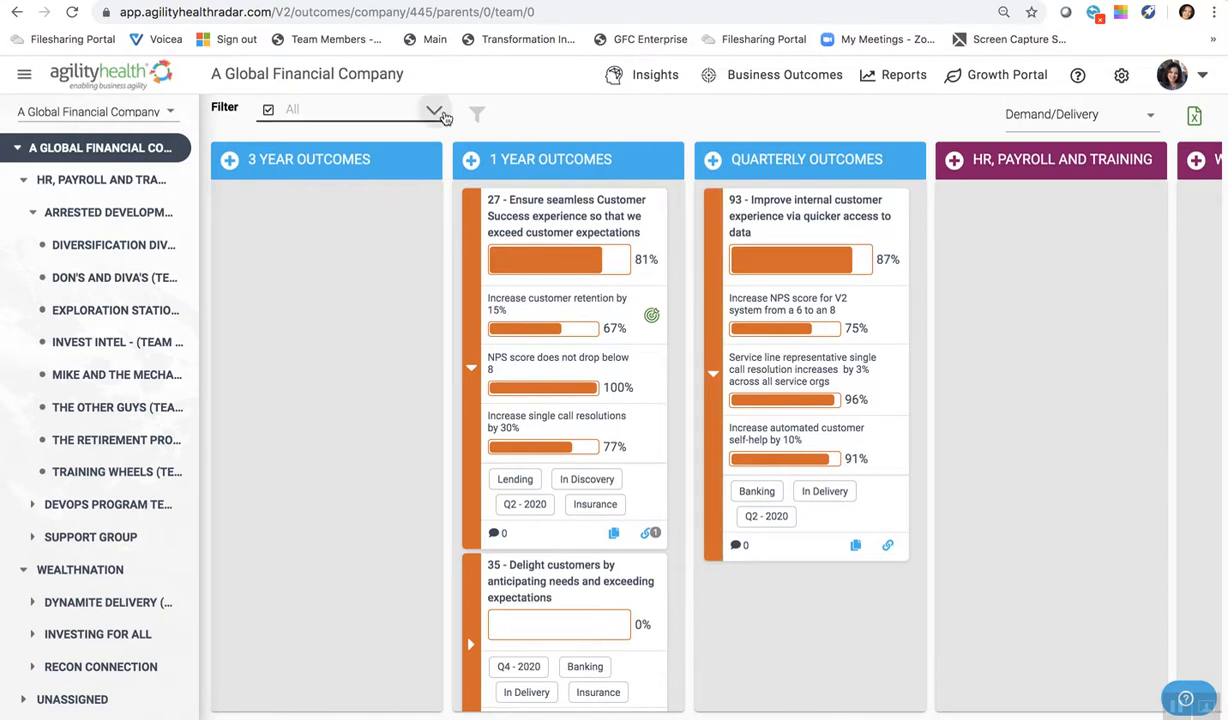
click(474, 114)
click(317, 155)
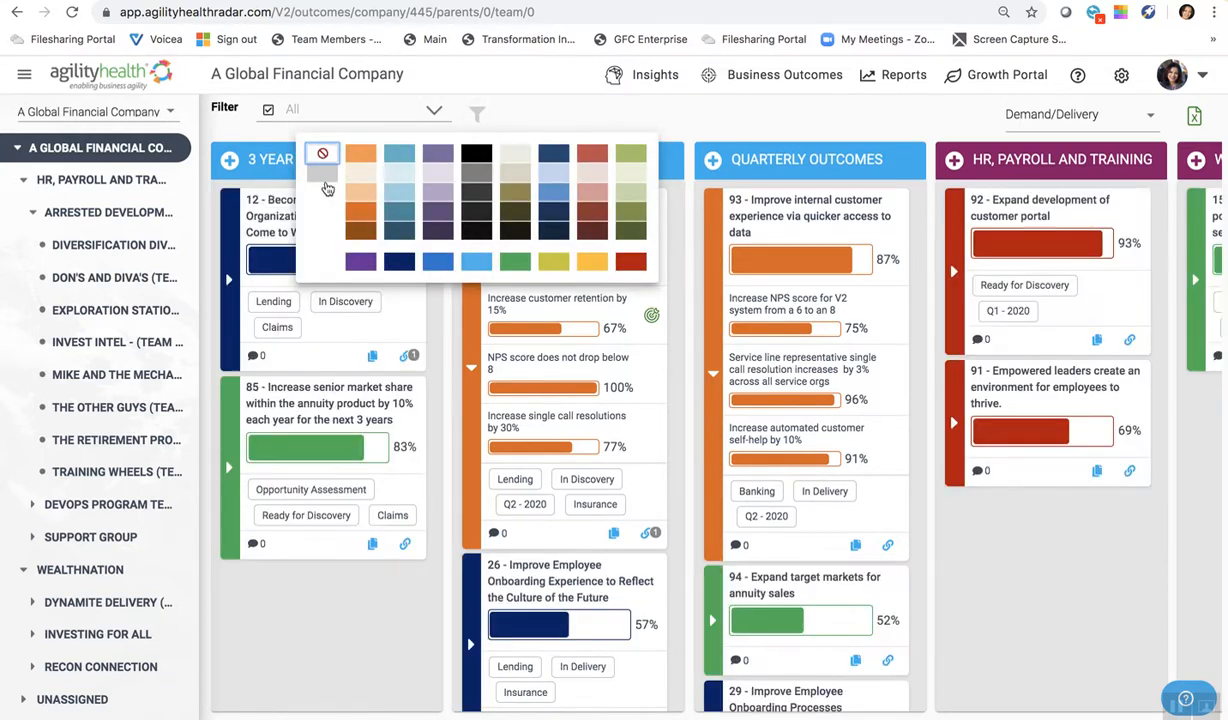
- Apply a board filter for the Insurance line of business
click(433, 111)
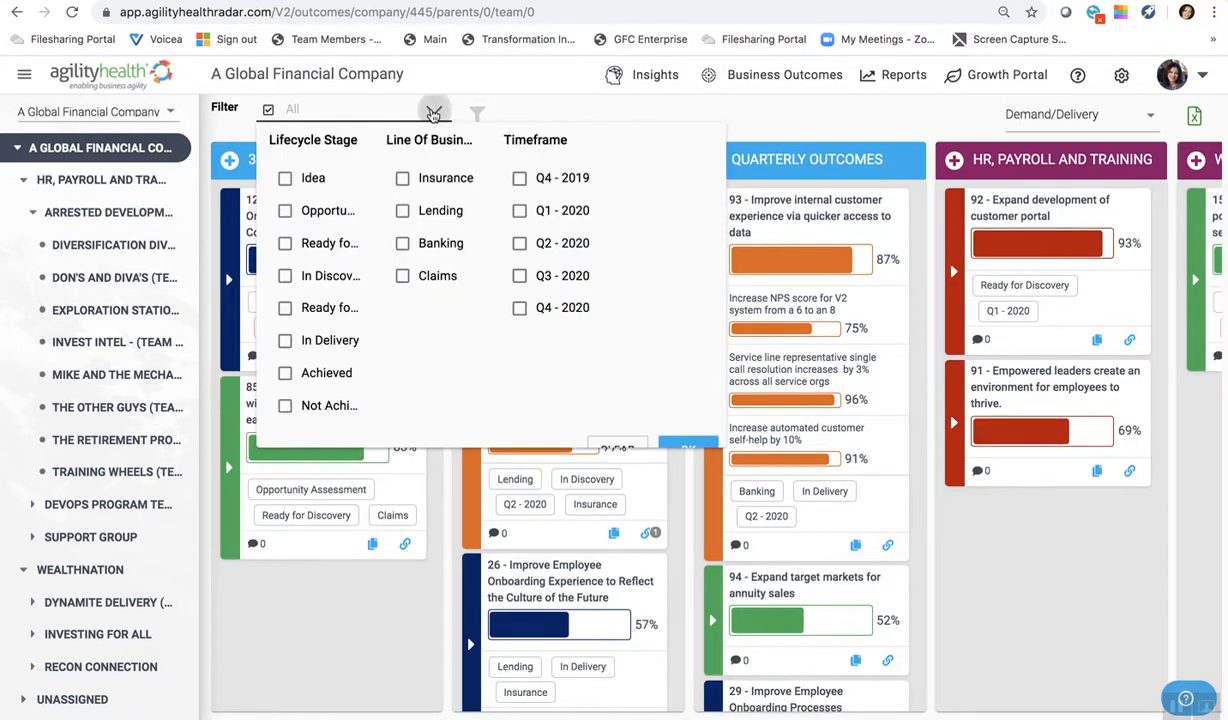
click(403, 180)
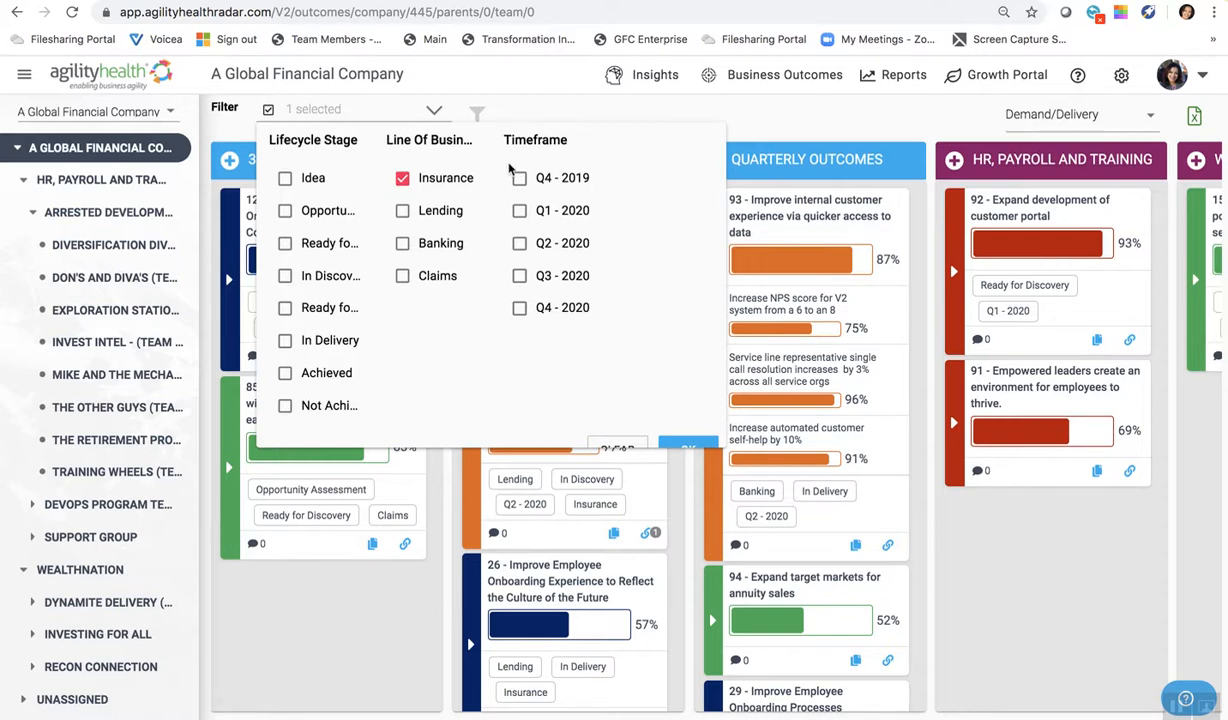
scroll(505, 235, down, 1)
click(685, 418)
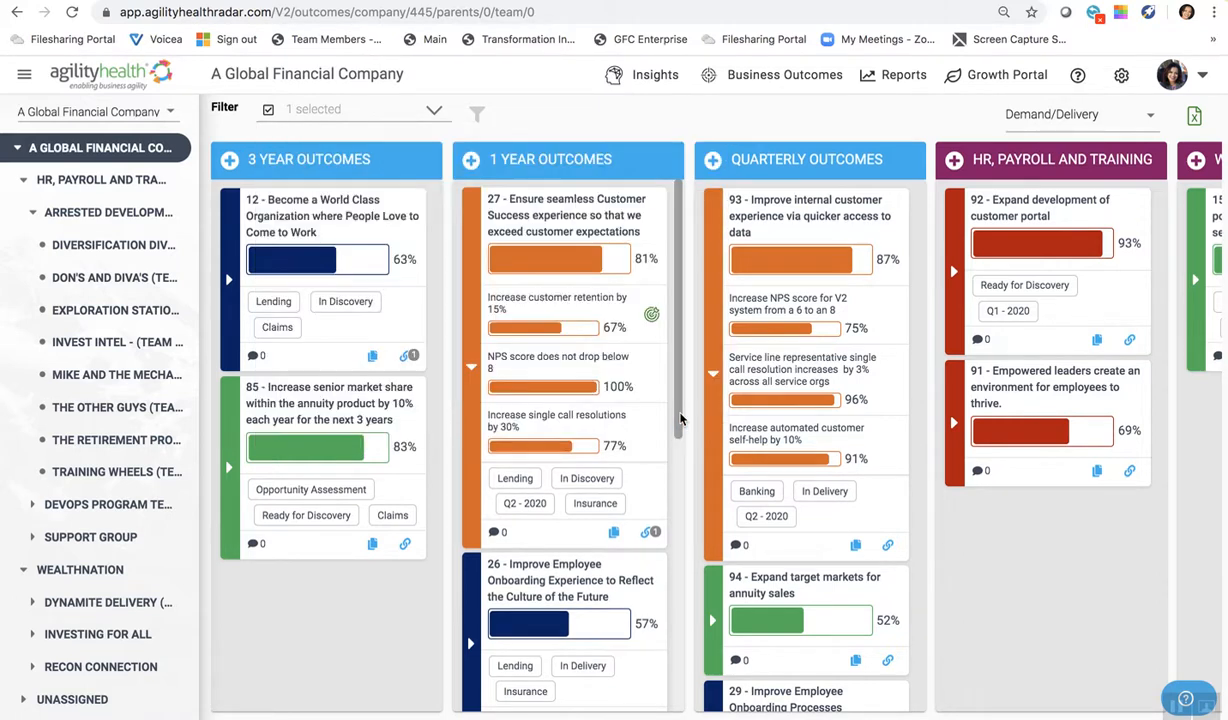
- Switch the line of business filter from Insurance to Lending, and reset it to show all outcomes
click(437, 112)
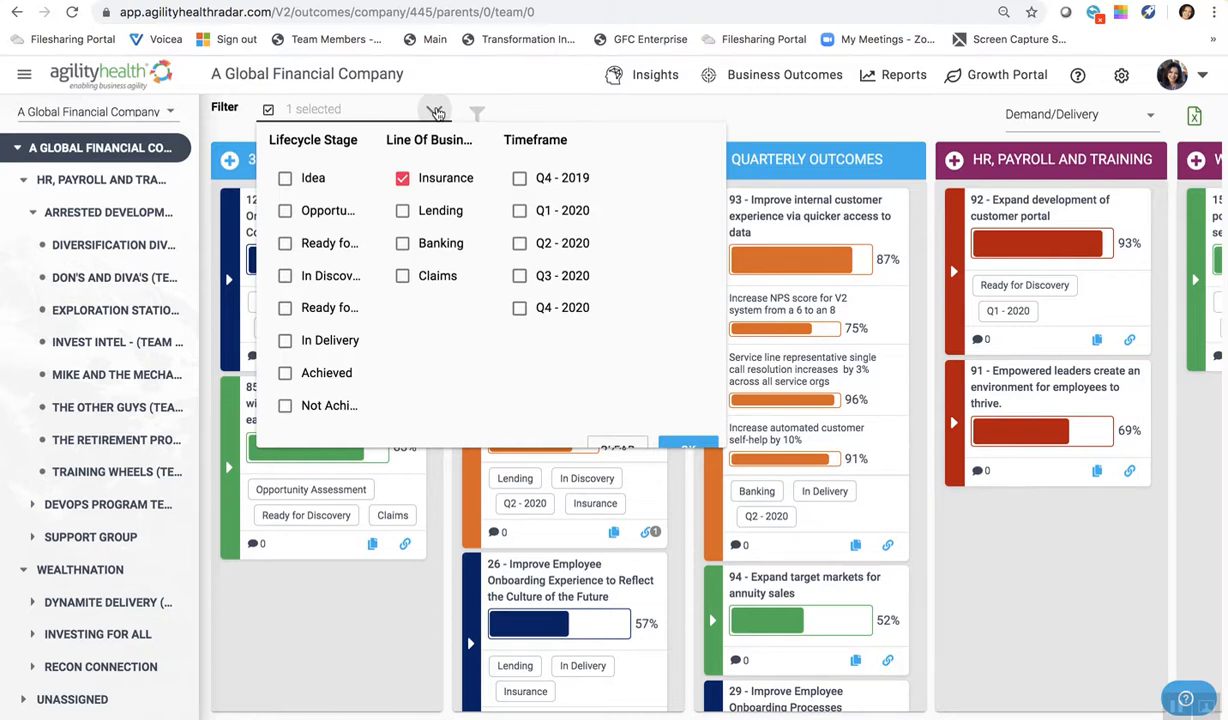
click(402, 178)
click(403, 212)
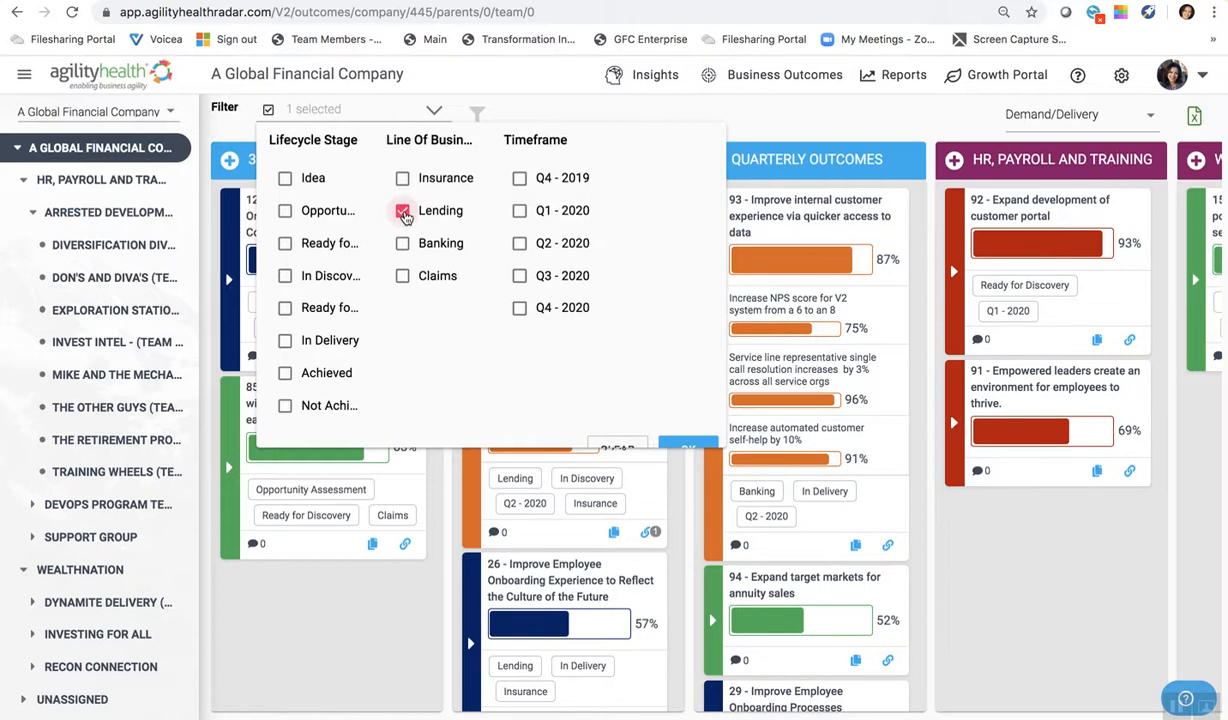
click(403, 212)
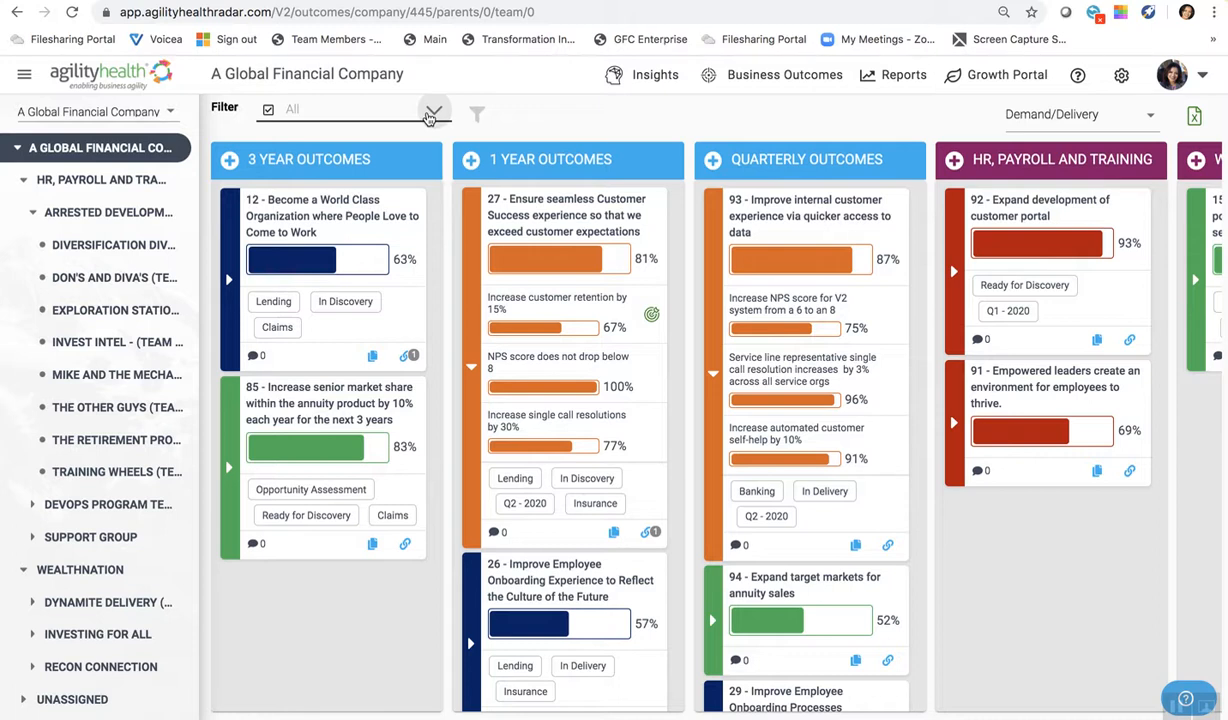
- Look across the quarterly and portfolio columns, and collapse the key results of 1-year outcome 27
scroll(824, 236, right, 3)
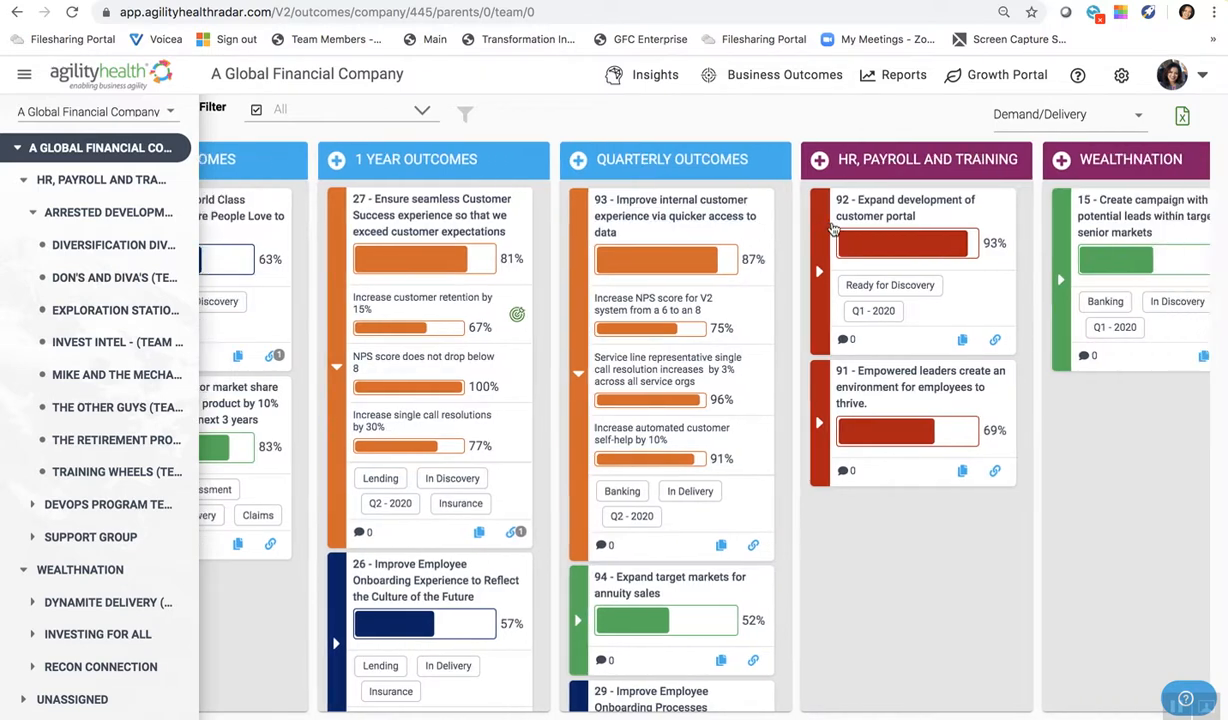
scroll(832, 229, right, 2)
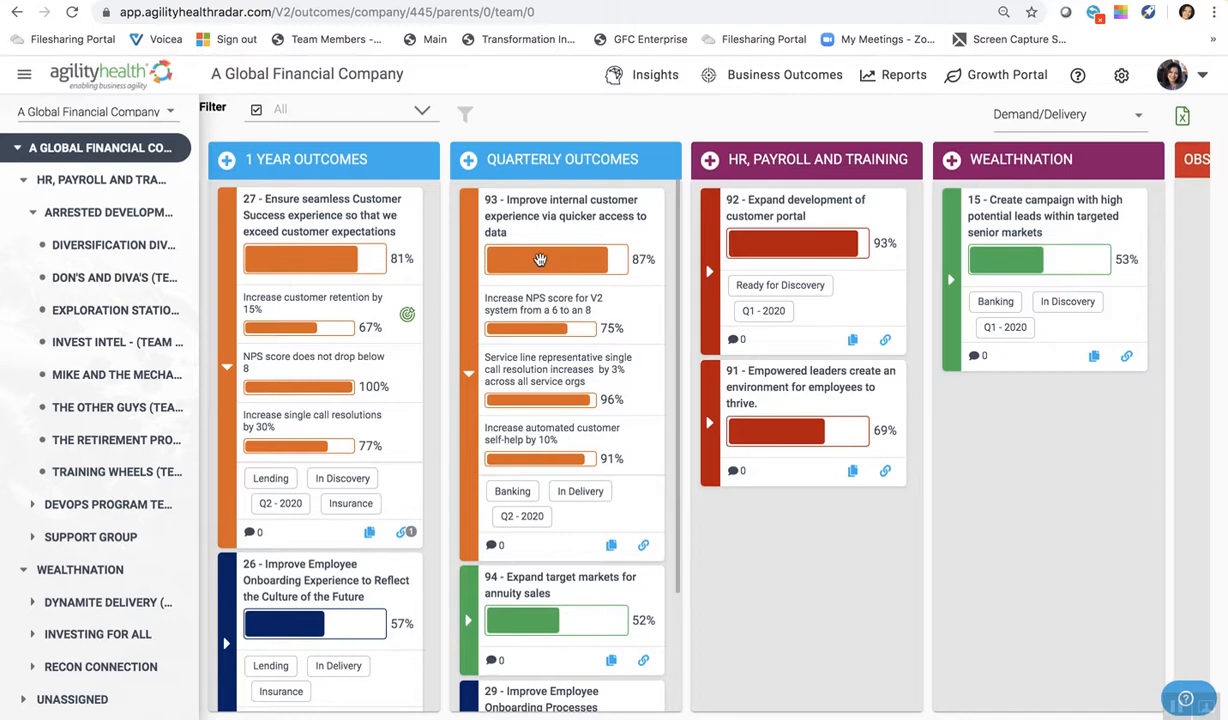
scroll(480, 340, left, 5)
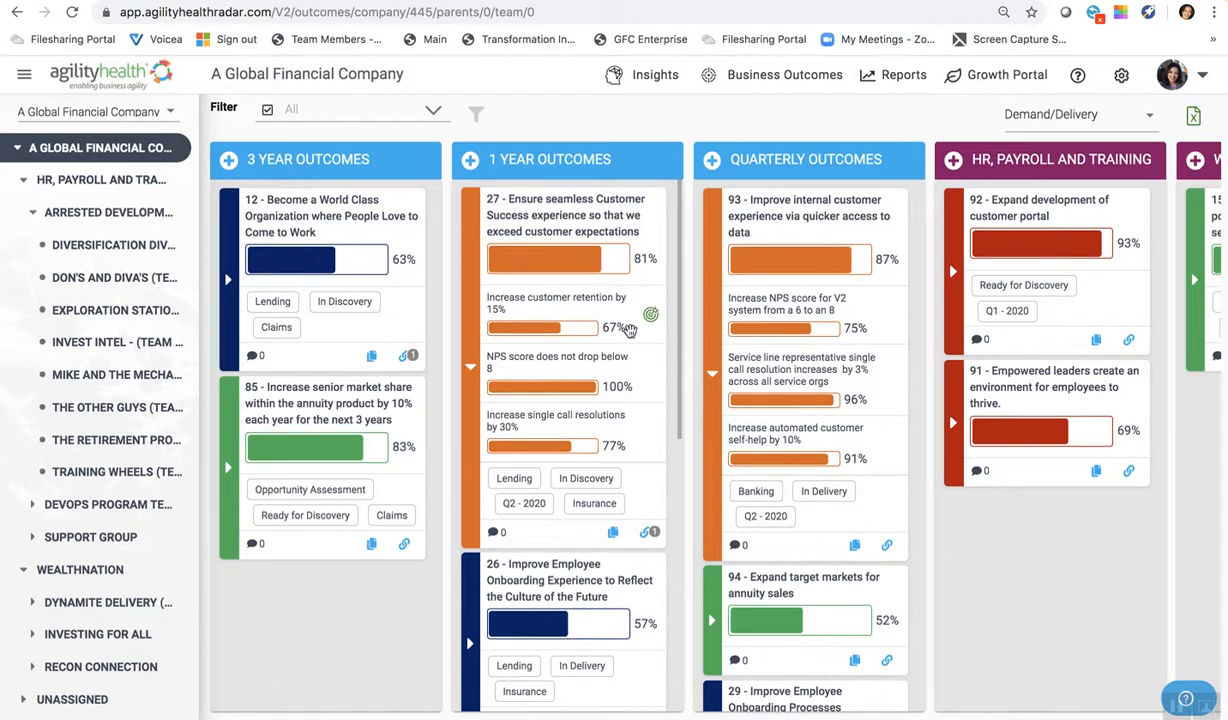
mouse_move(651, 534)
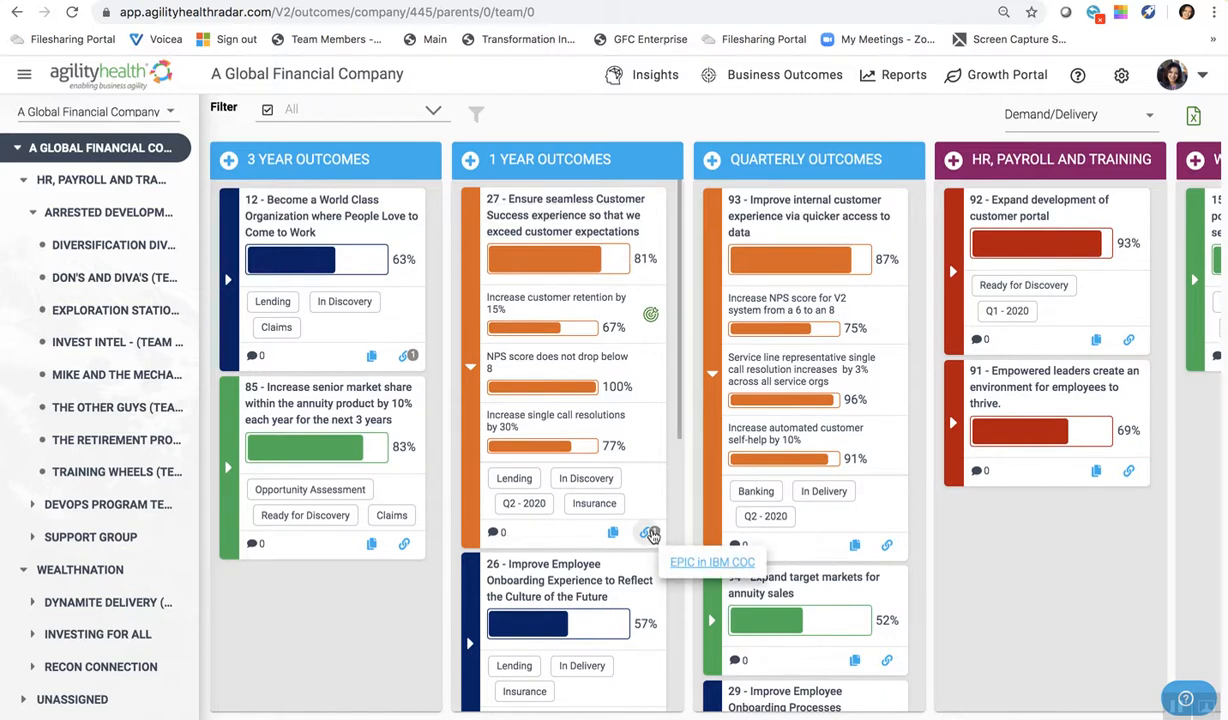
click(469, 366)
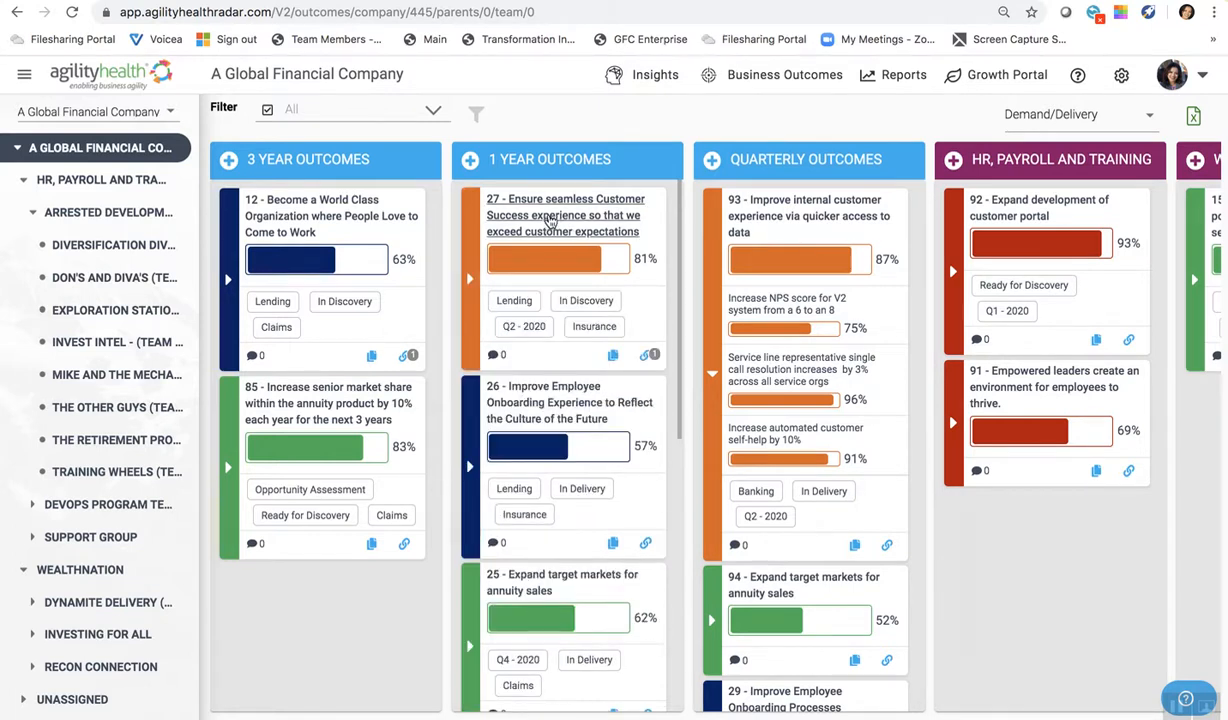
mouse_move(650, 362)
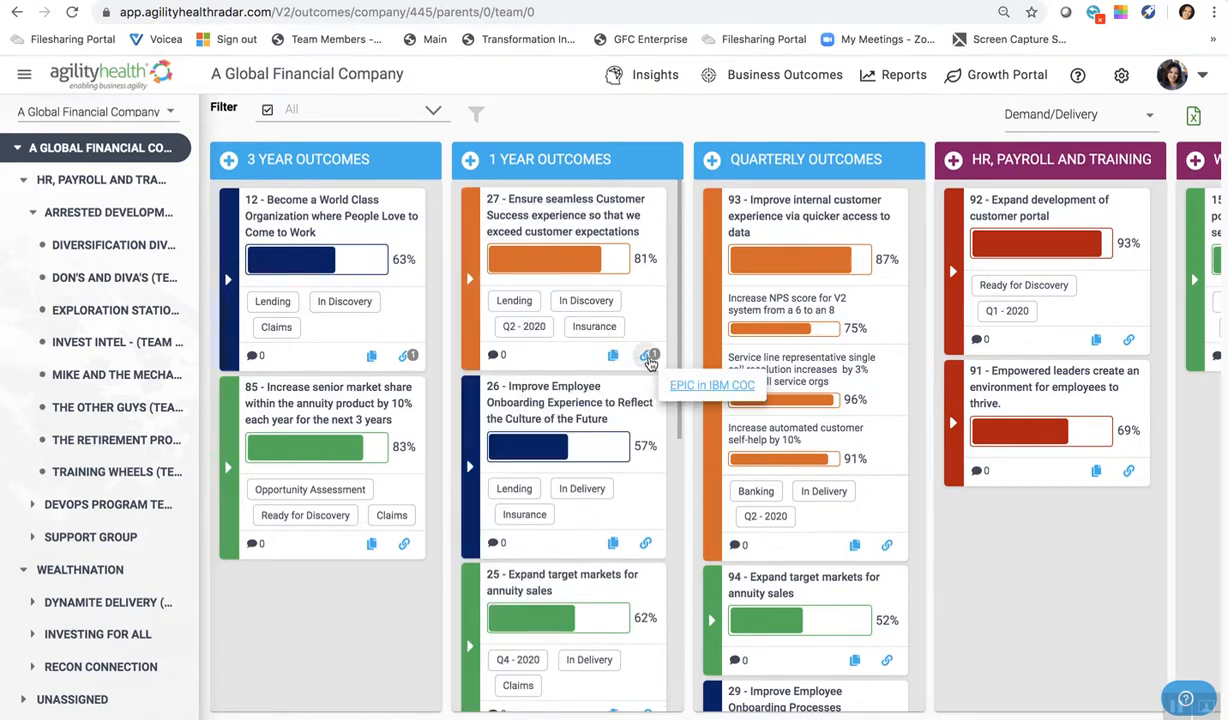
click(650, 362)
click(485, 309)
text(Salesforce dashboard)
key(Tab)
text(www.goog)
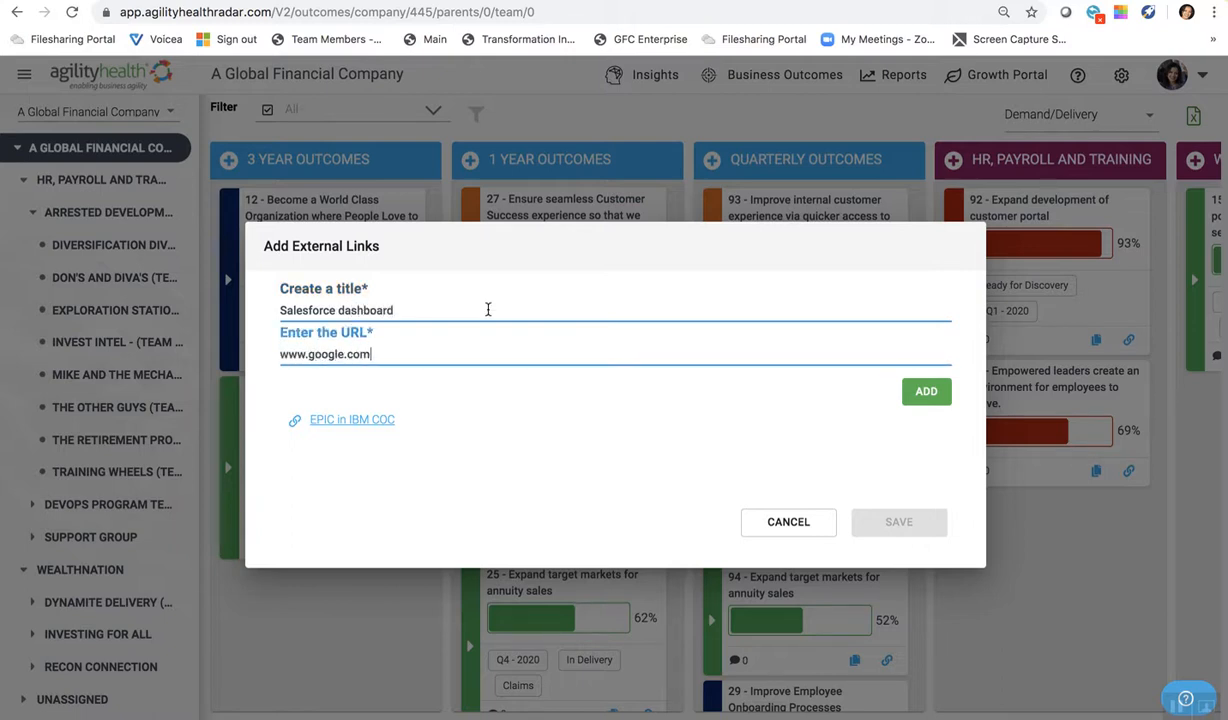
click(932, 391)
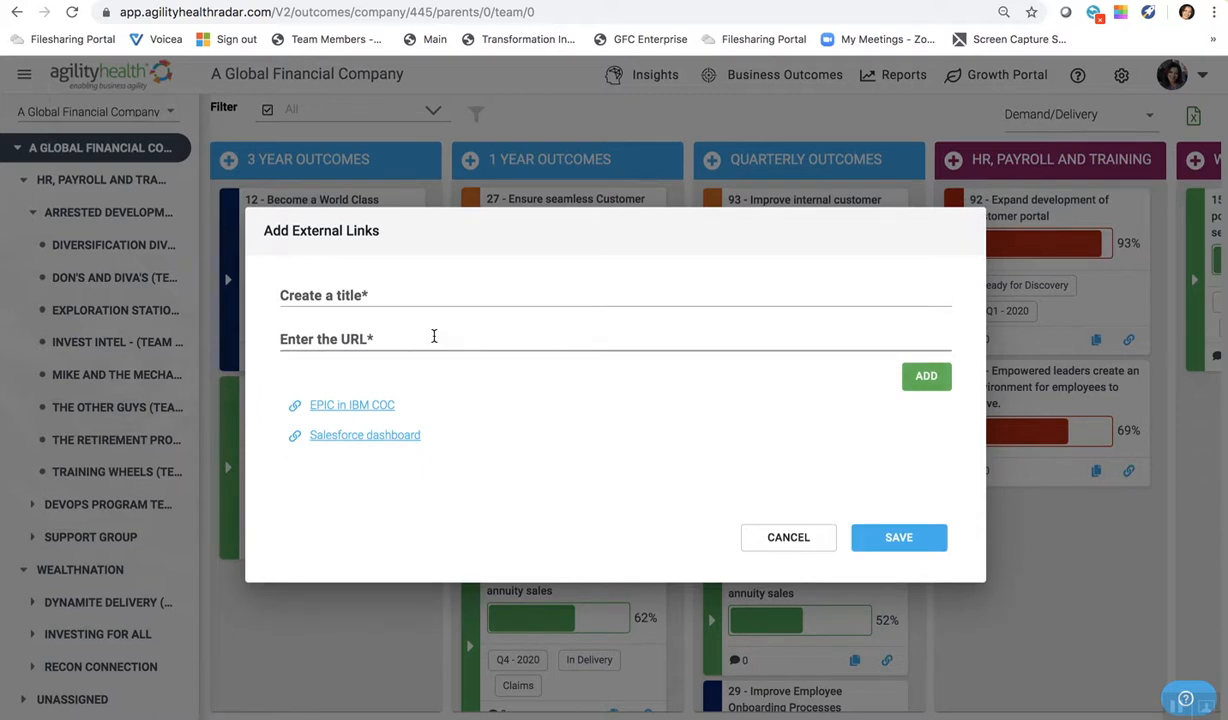
click(388, 292)
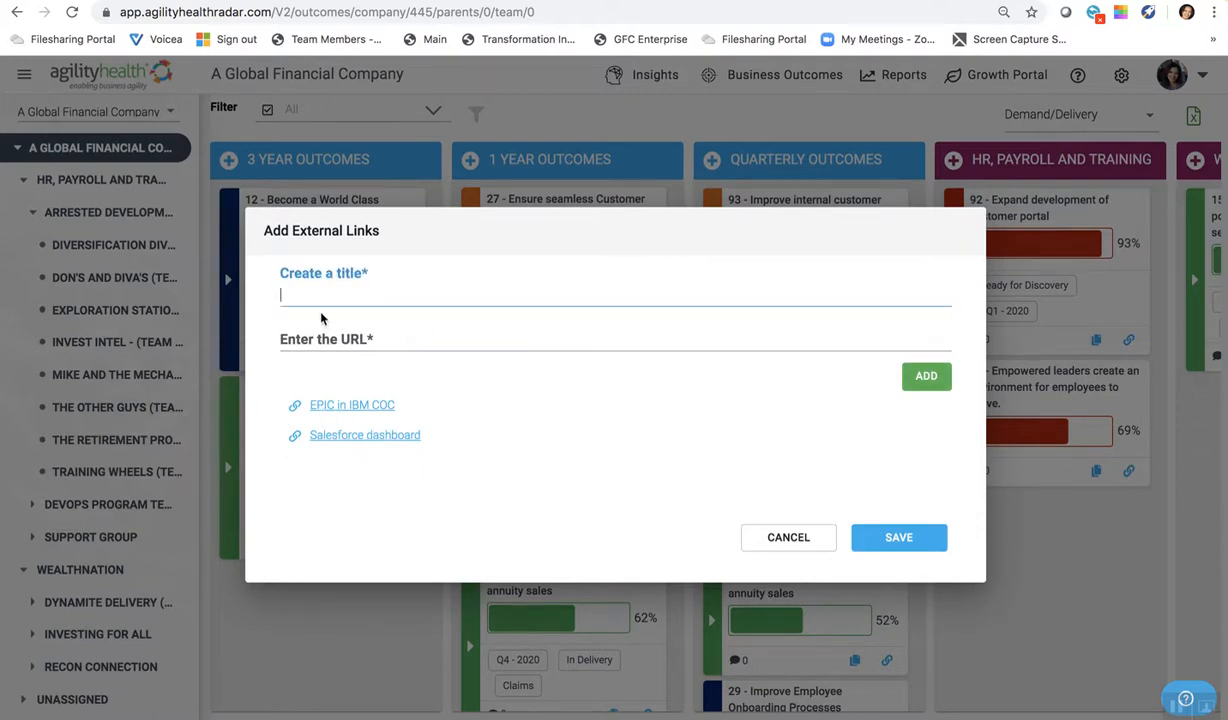
text(EPIC Jira)
click(343, 343)
text(www.google.com)
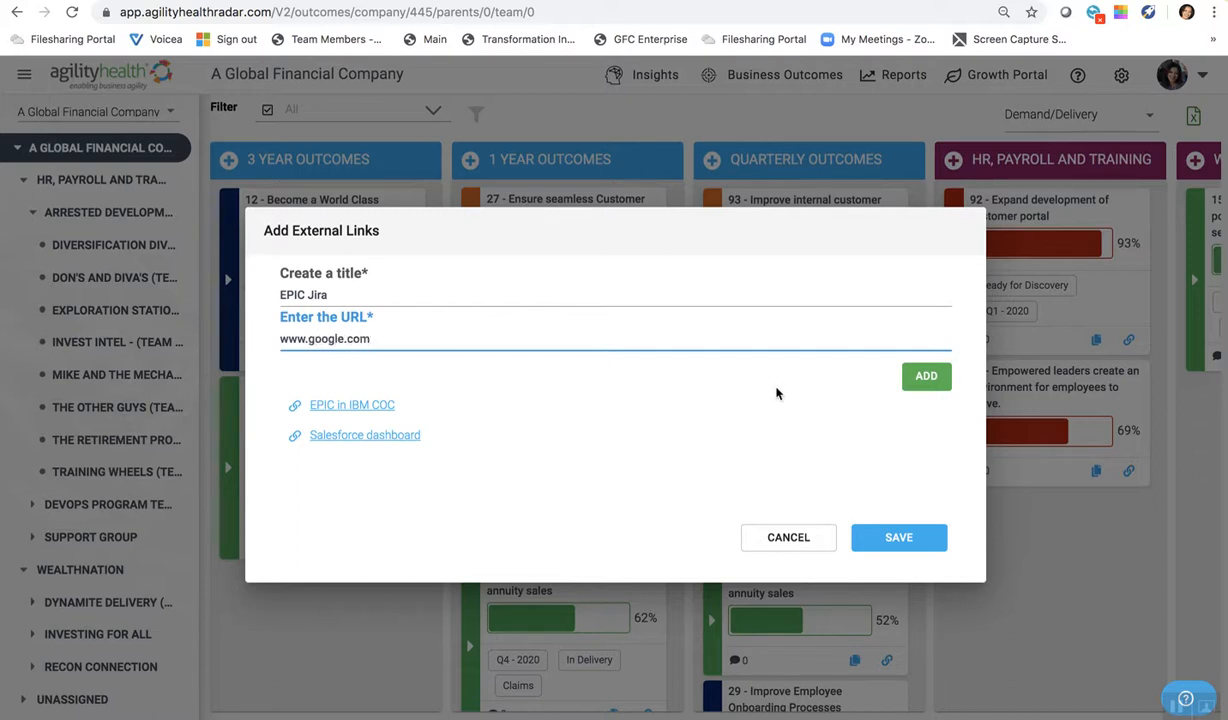
click(925, 376)
click(912, 555)
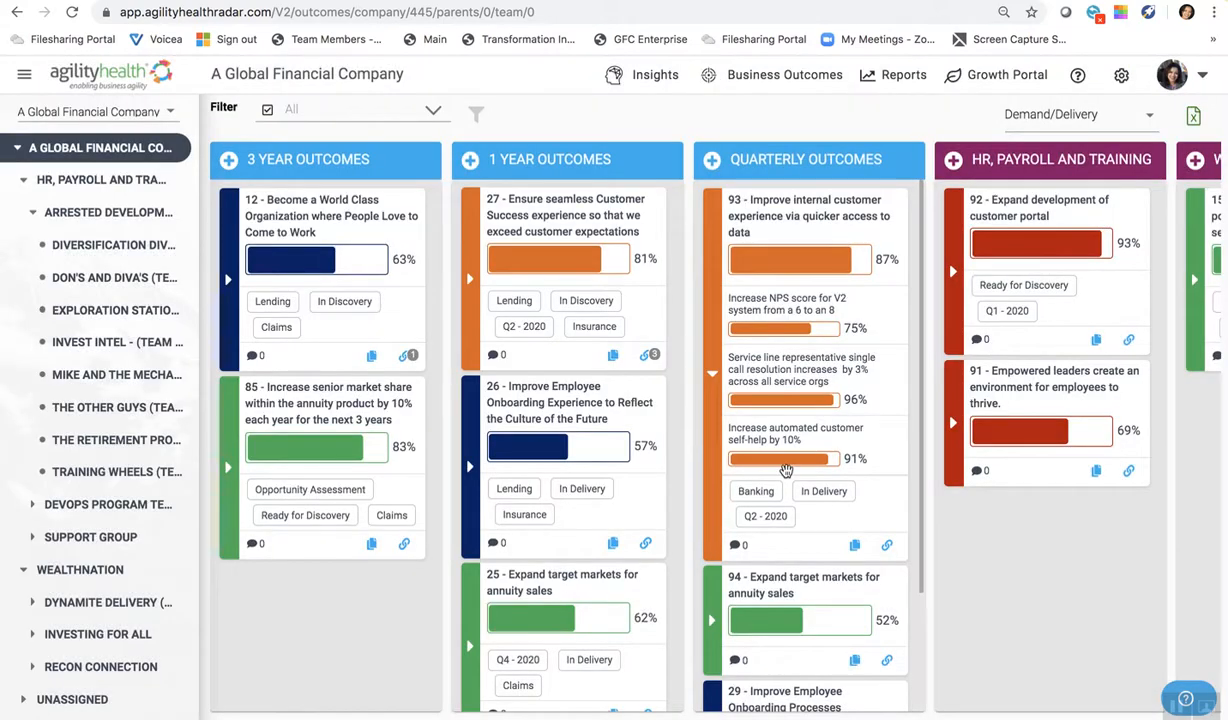
- Regroup the outcome board by Lifecycle Stage and look across the stage columns from Opportunity Assessment to In Delivery
click(649, 356)
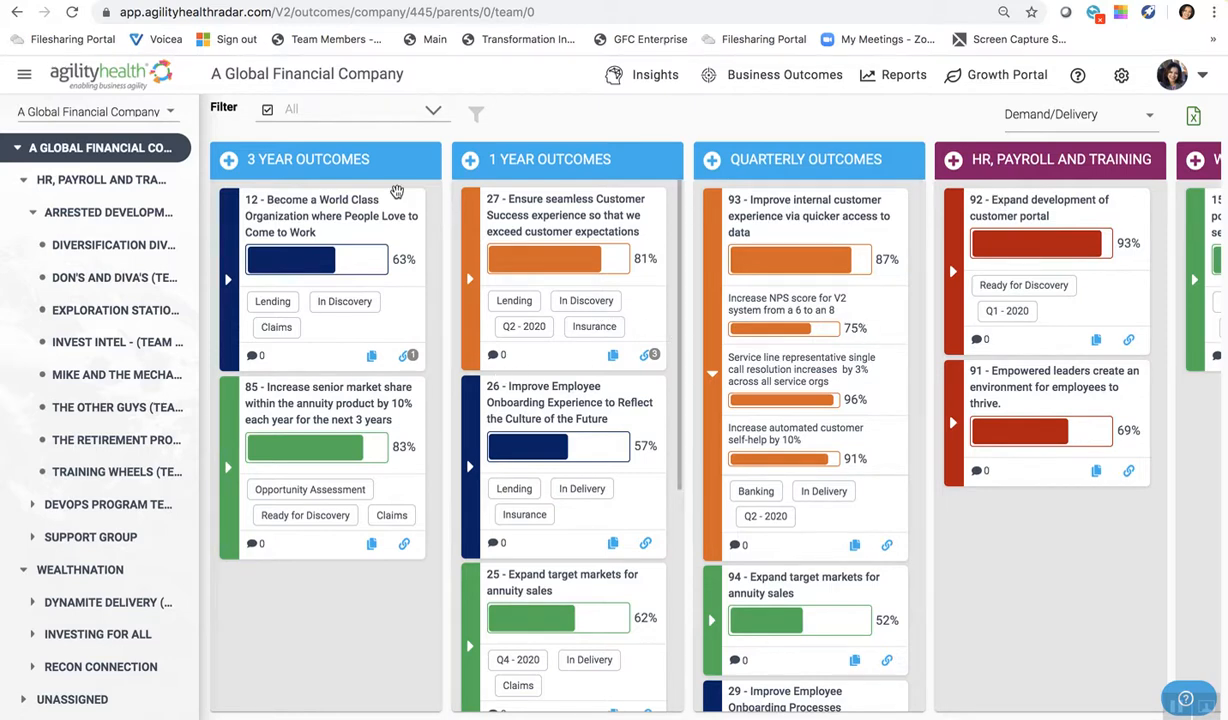
scroll(805, 255, right, 5)
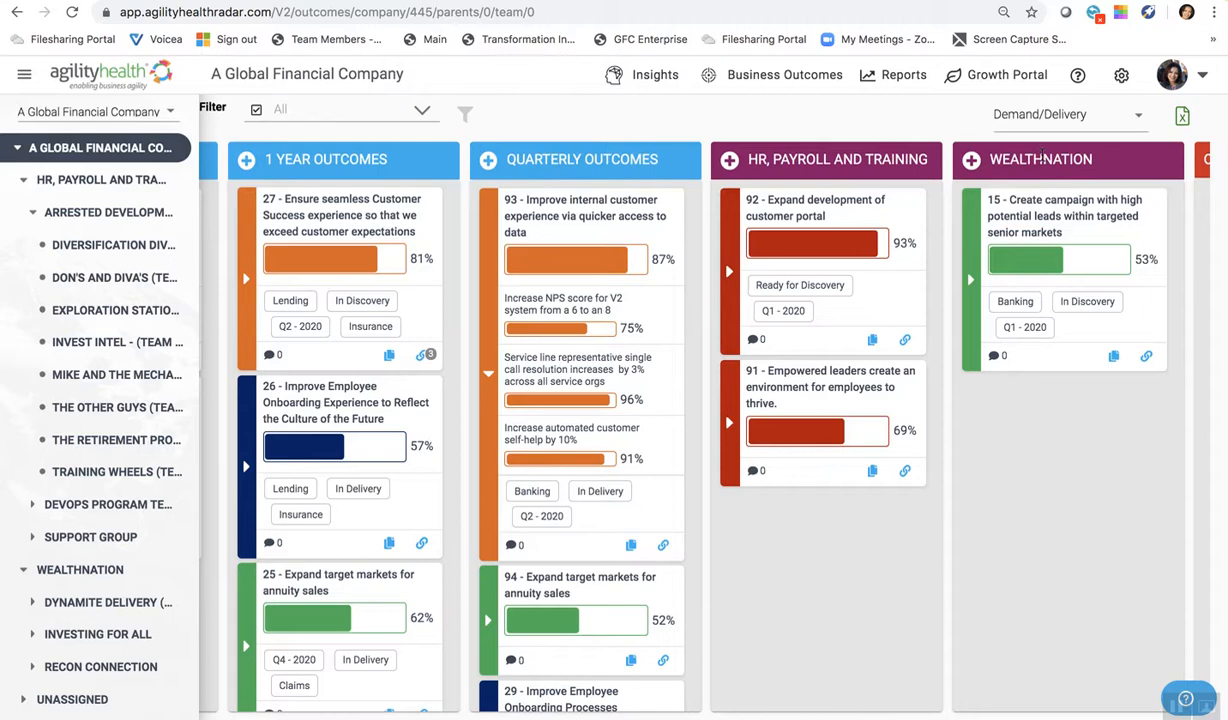
click(1086, 115)
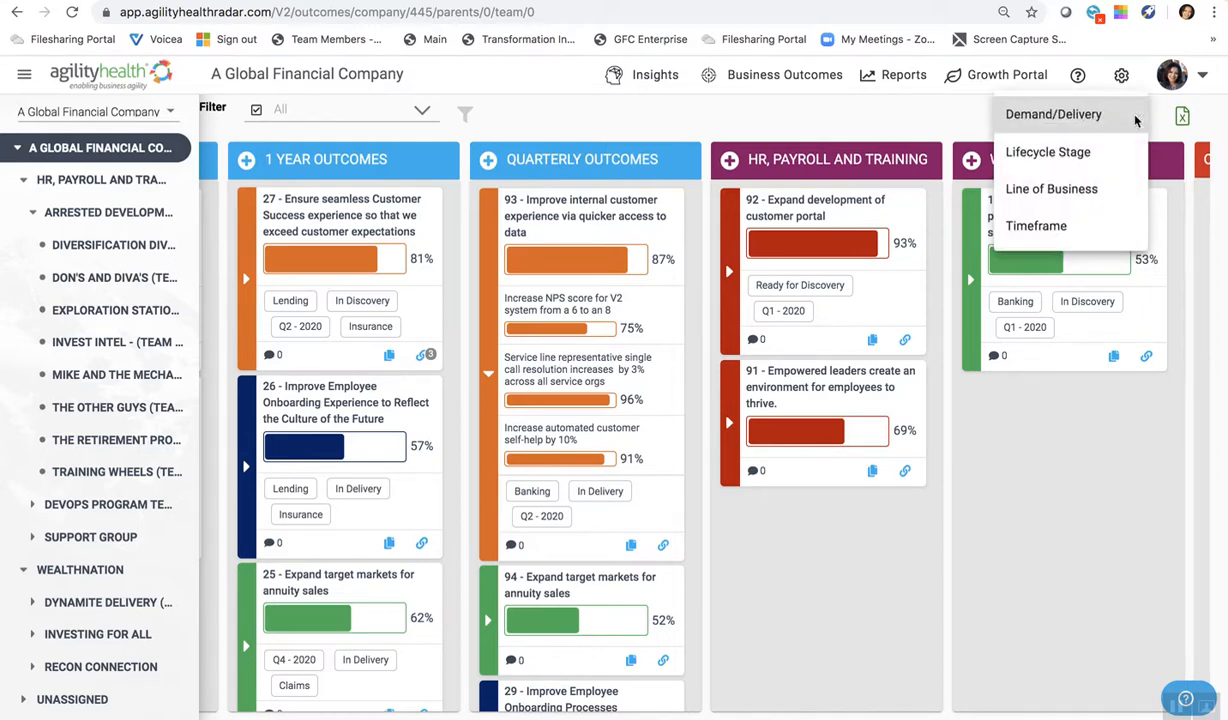
click(1072, 152)
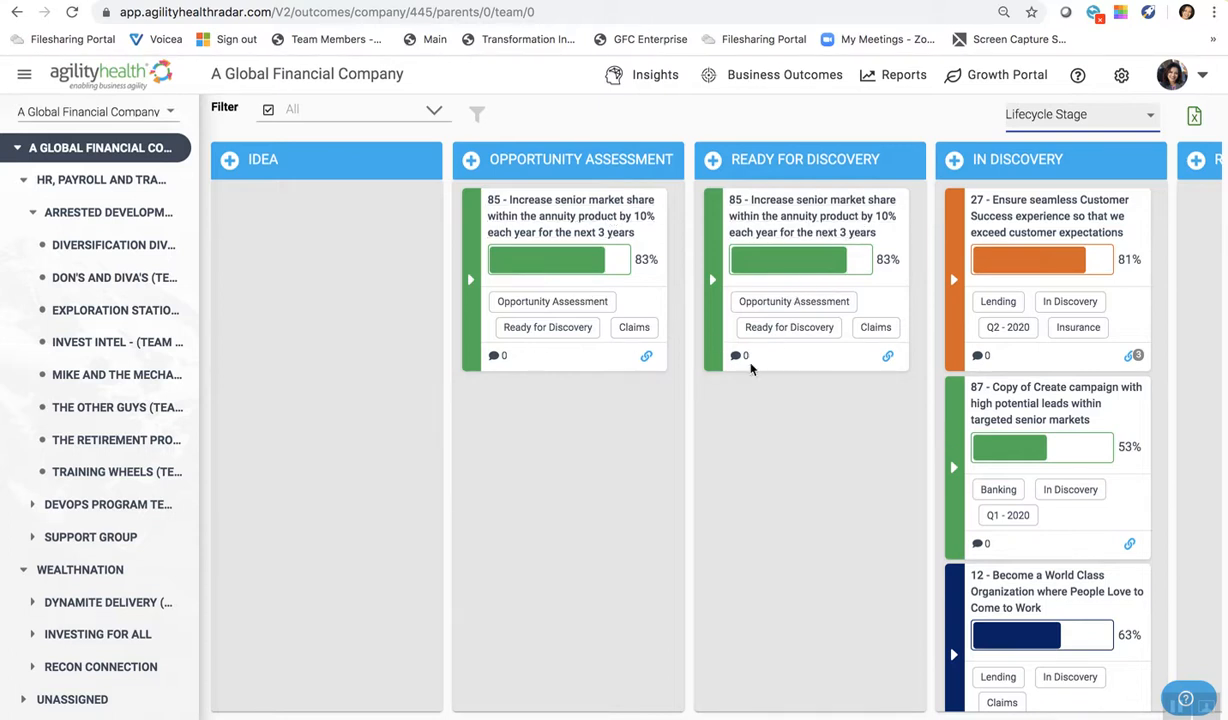
scroll(732, 435, right, 5)
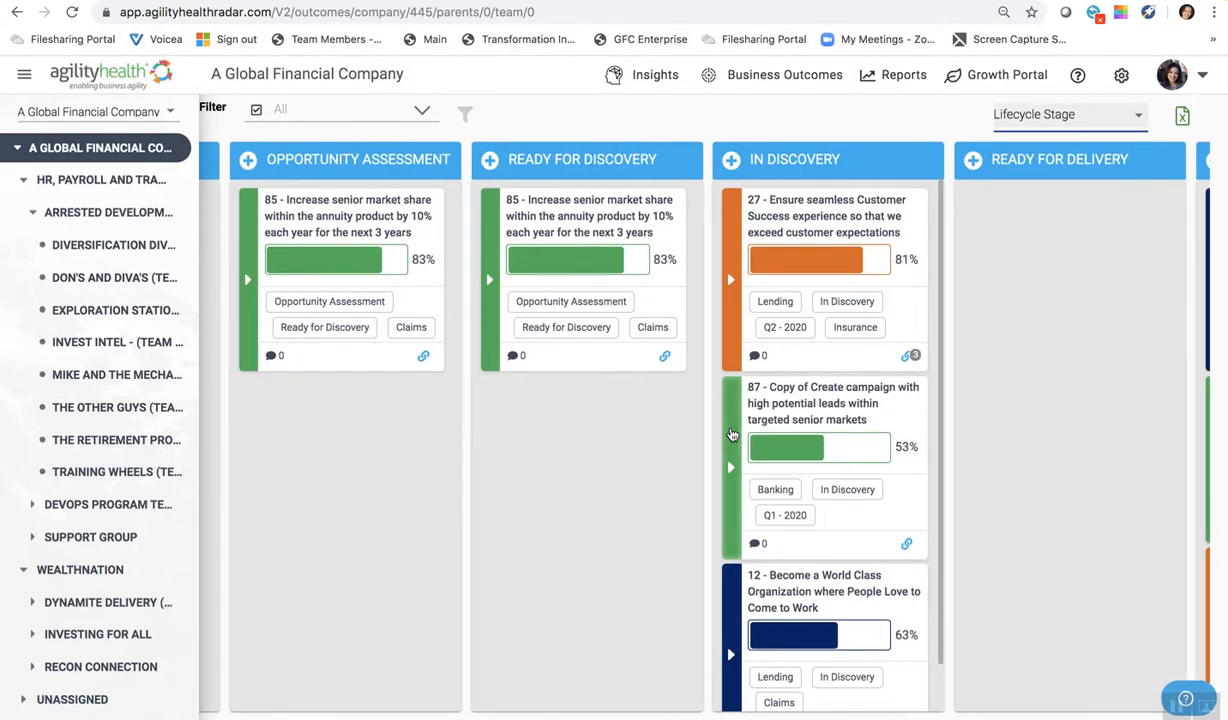
scroll(870, 227, right, 5)
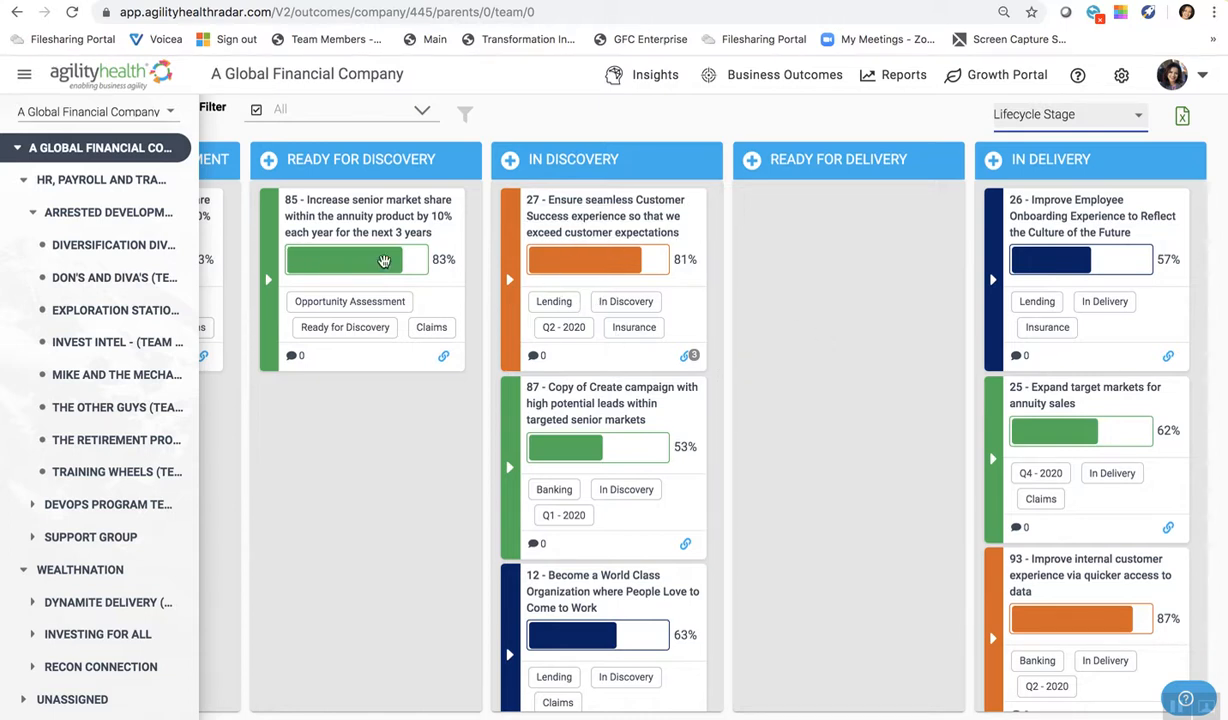
scroll(345, 240, left, 3)
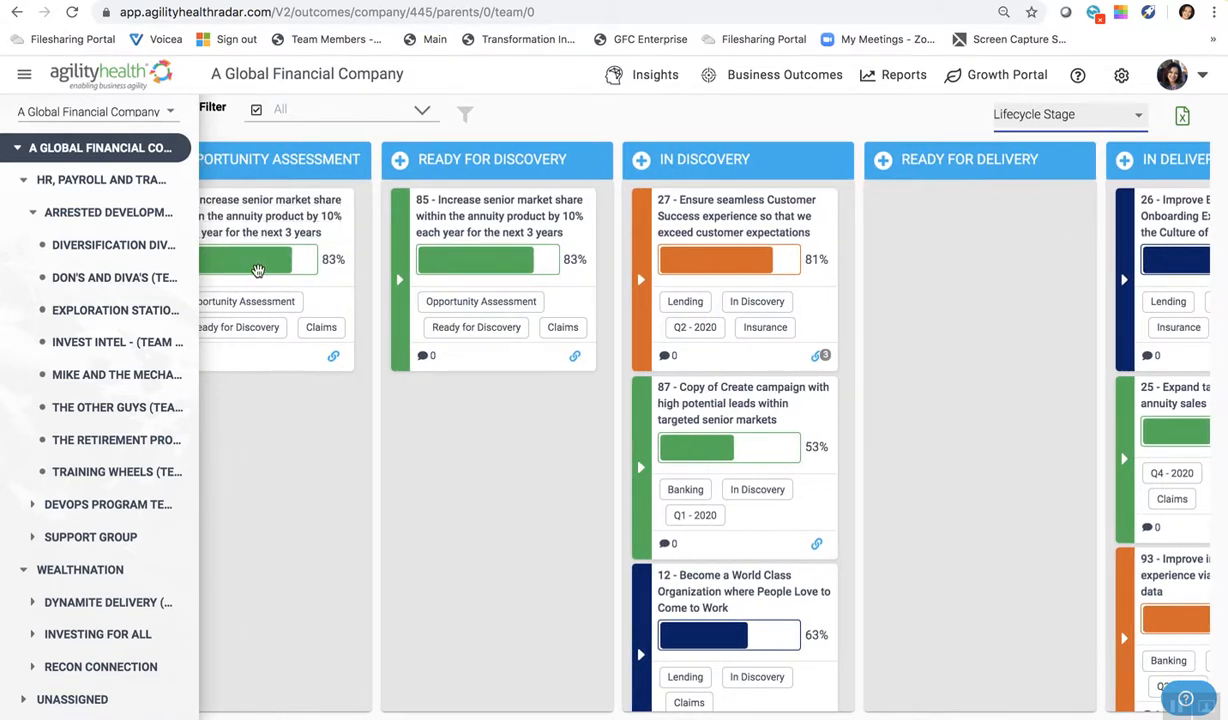
scroll(300, 290, left, 3)
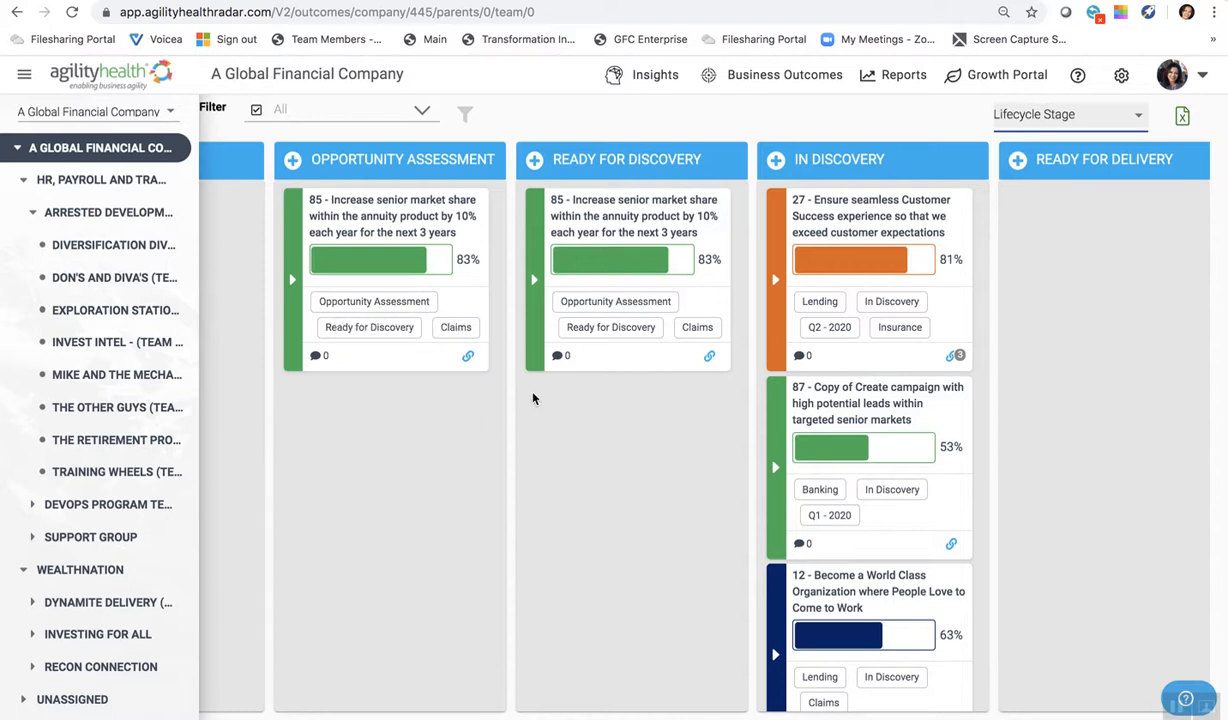
- Regroup the outcome board by Line of Business, and after viewing it switch the grouping to Timeframe
click(1090, 117)
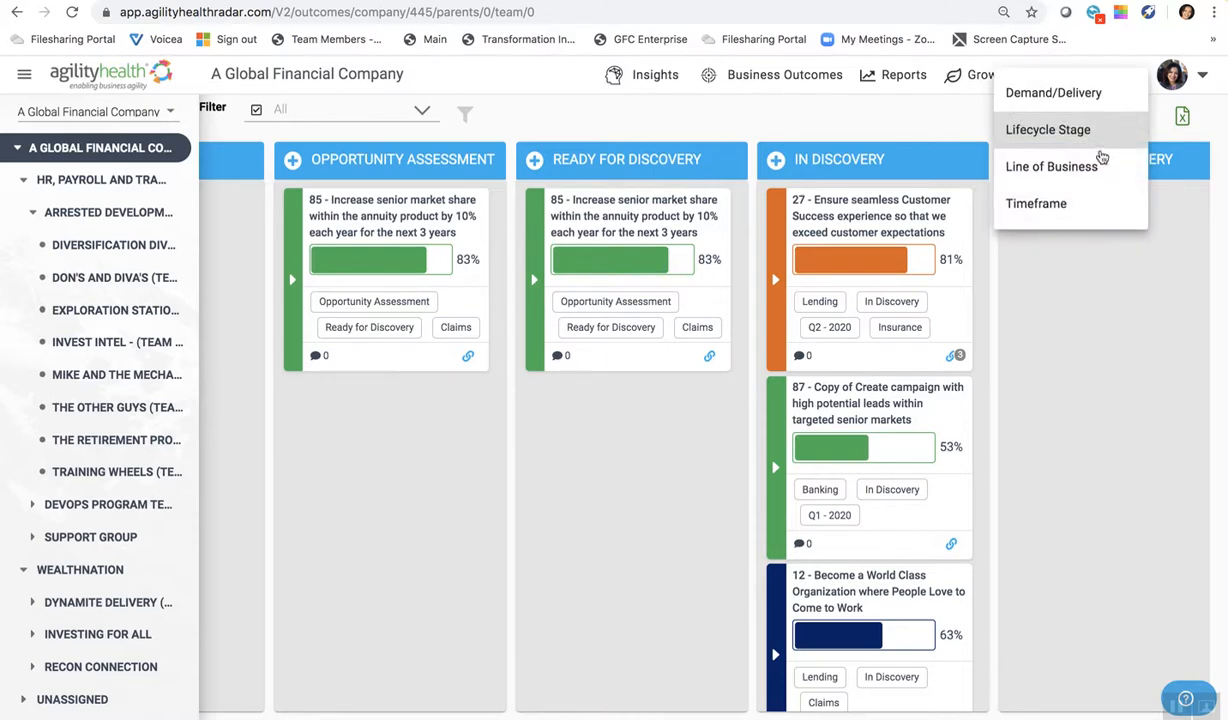
click(1075, 168)
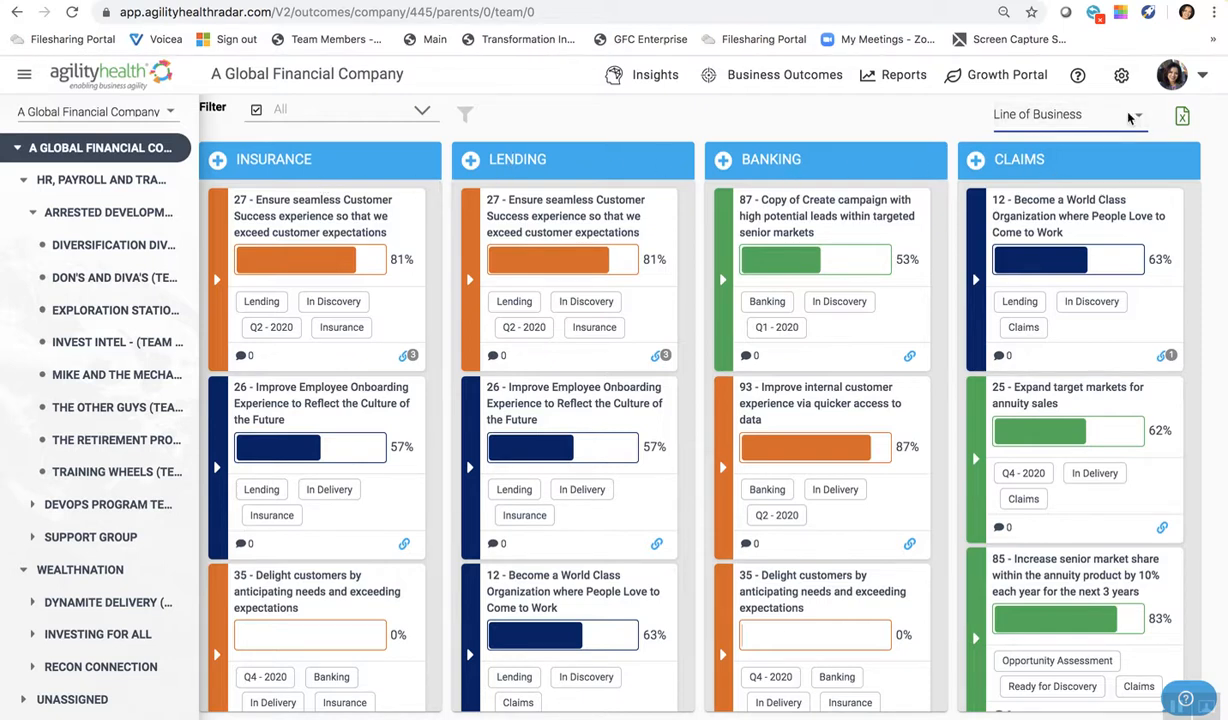
click(1050, 115)
click(1052, 207)
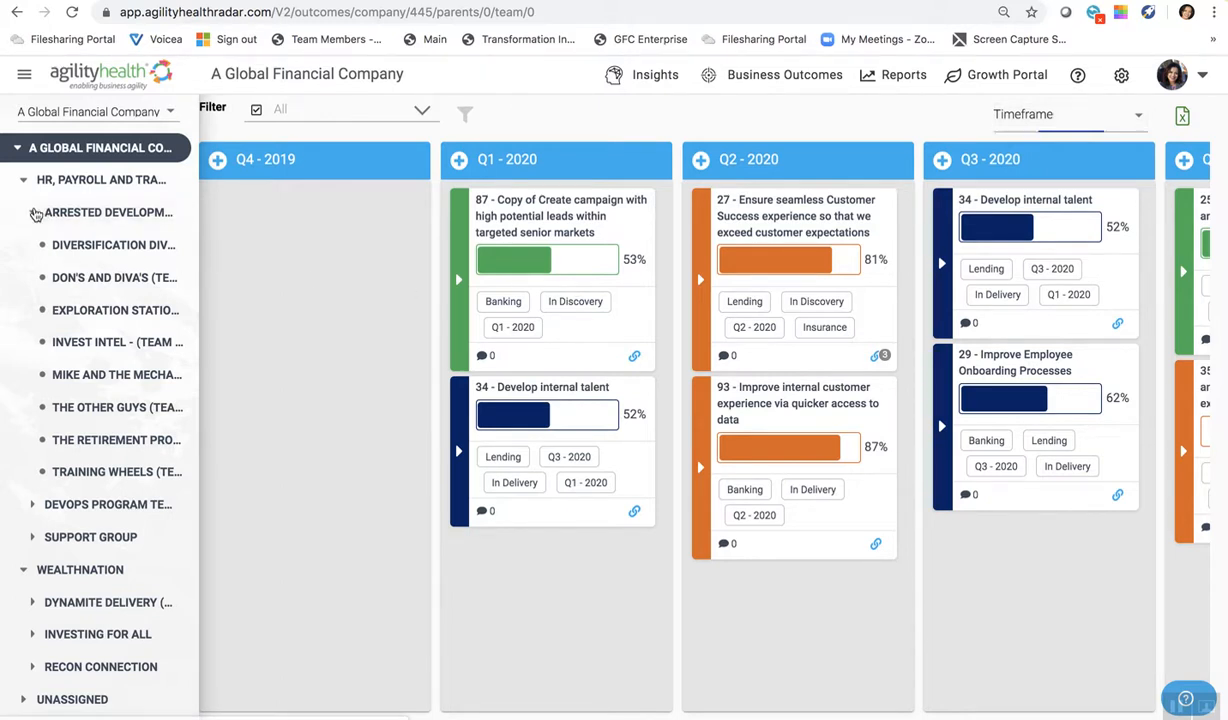
- Collapse the Arrested Development group under HR, Payroll and Training in the company hierarchy
click(32, 212)
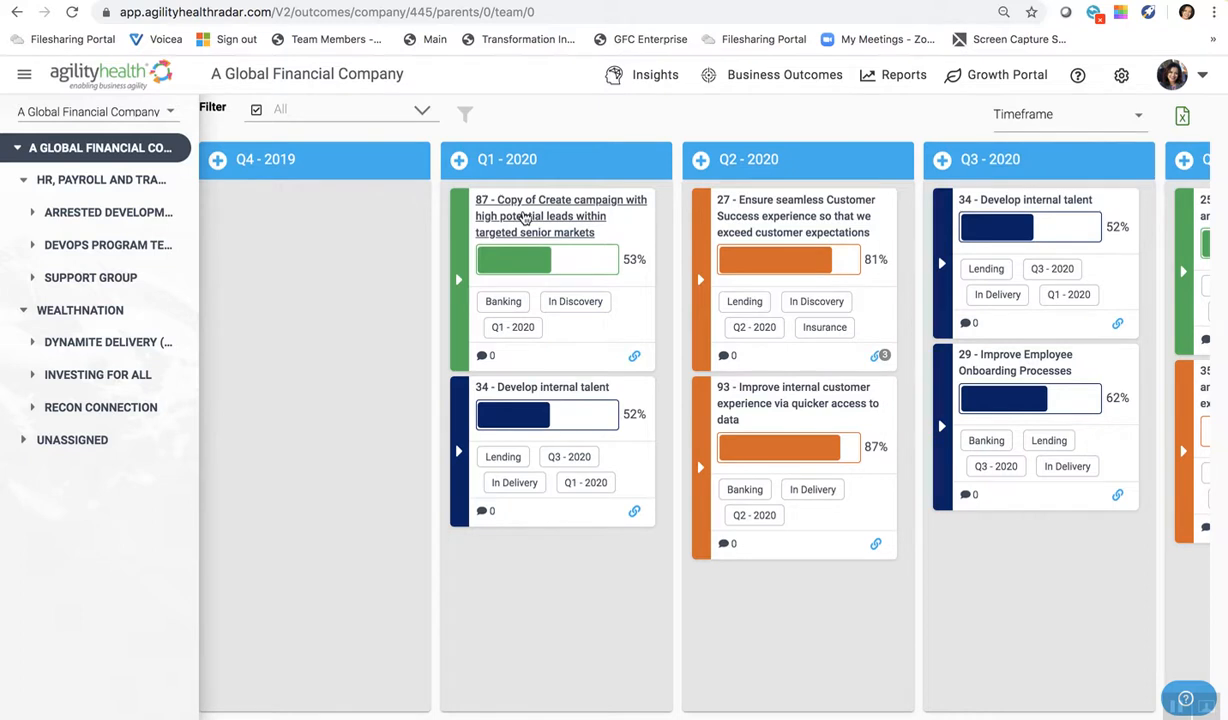